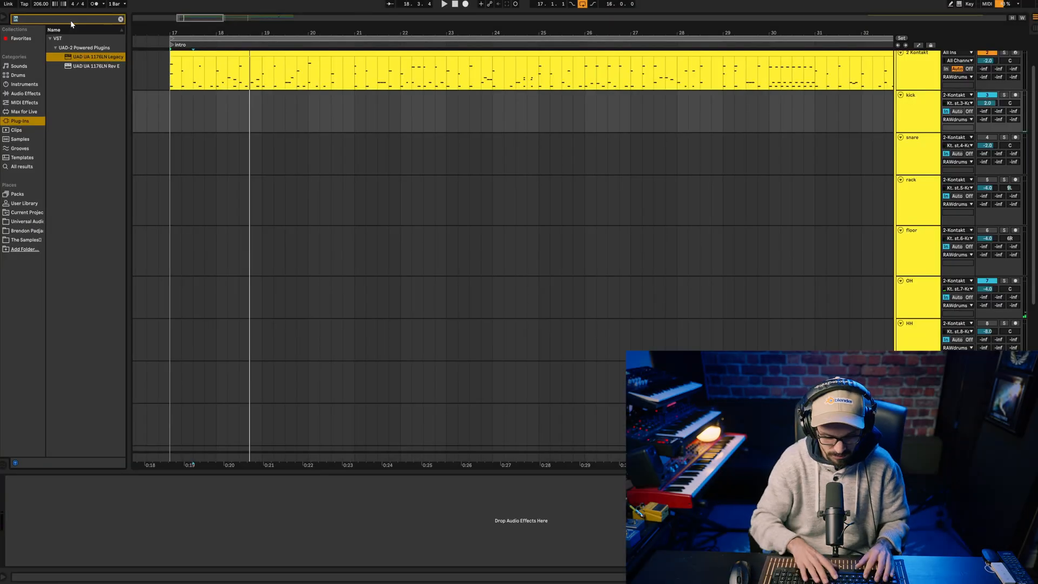
Search the plug-ins for "channel" and load UAD SSL E Channel Strip Legacy on the kick track.
{"action": "left_click", "coordinate": [71, 21]}
{"action": "type", "text": "channel"}
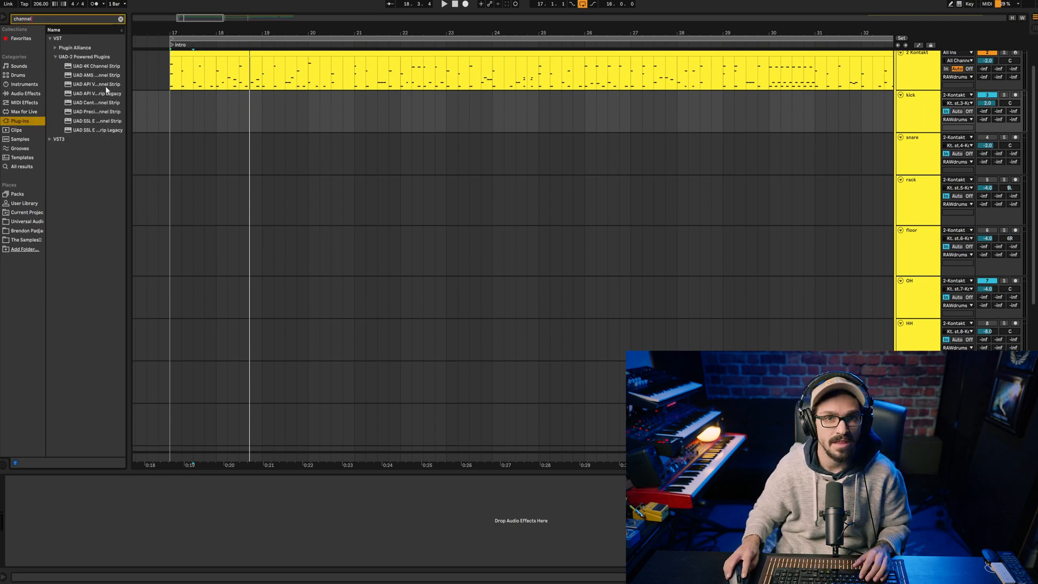
{"action": "double_click", "coordinate": [104, 130]}
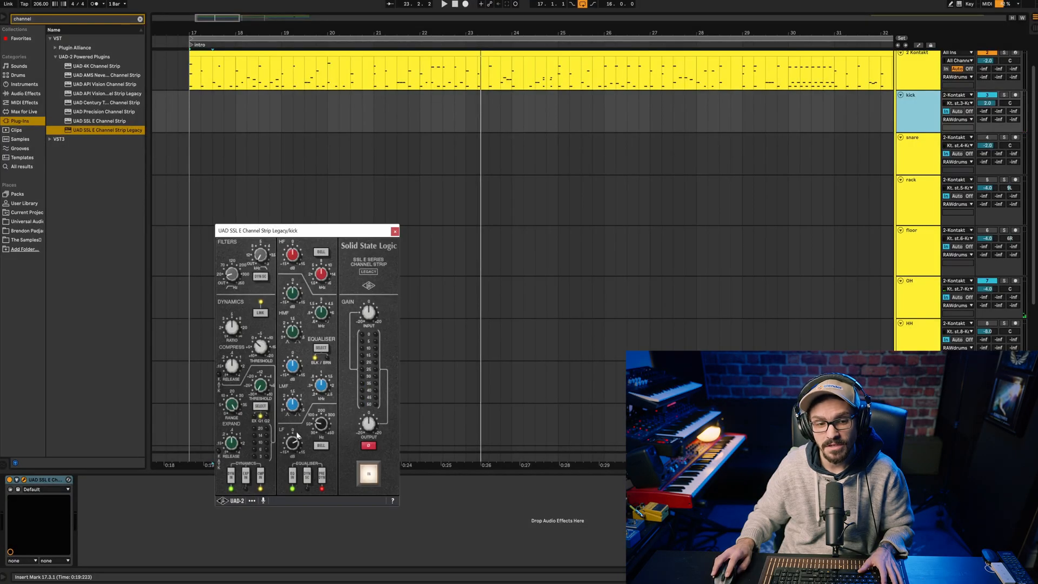
Add the UAD Empirical Labs Distressor after the kick's channel strip, engage its detector high-pass and adjust the release during playback.
{"action": "left_click", "coordinate": [139, 19]}
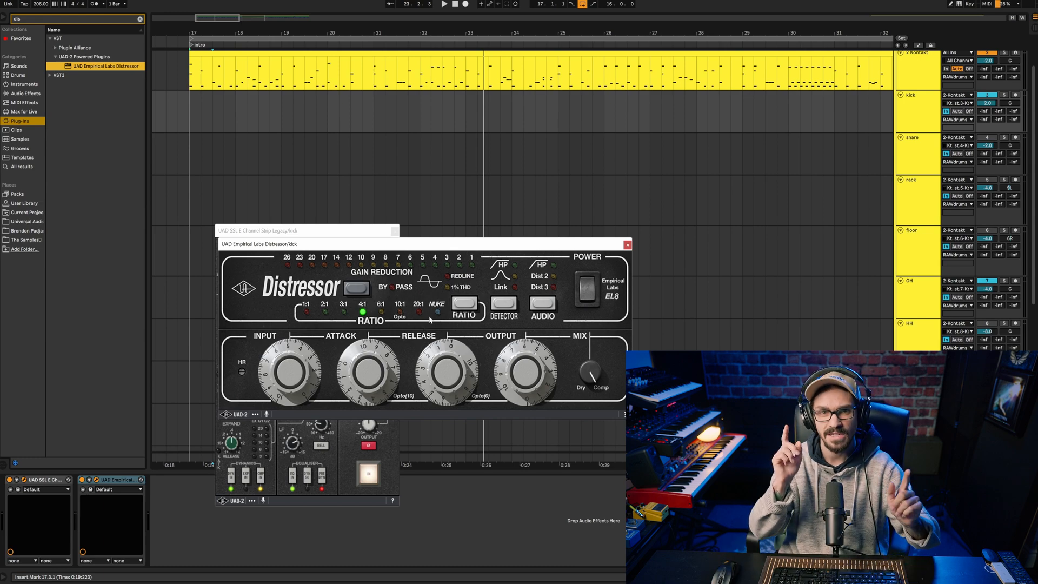
{"action": "key", "text": "space"}
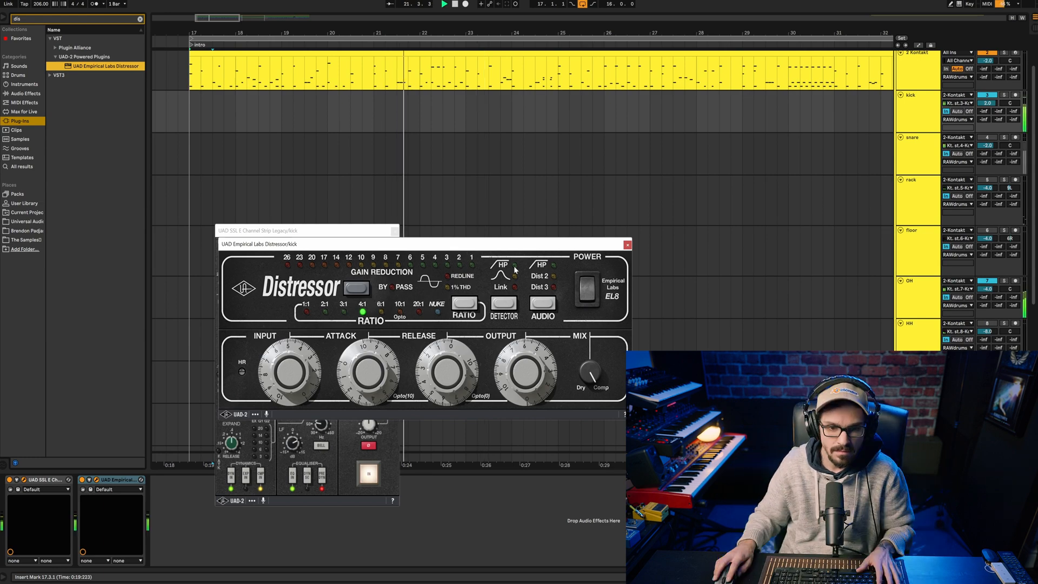
{"action": "left_click", "coordinate": [515, 267]}
{"action": "key", "text": "space"}
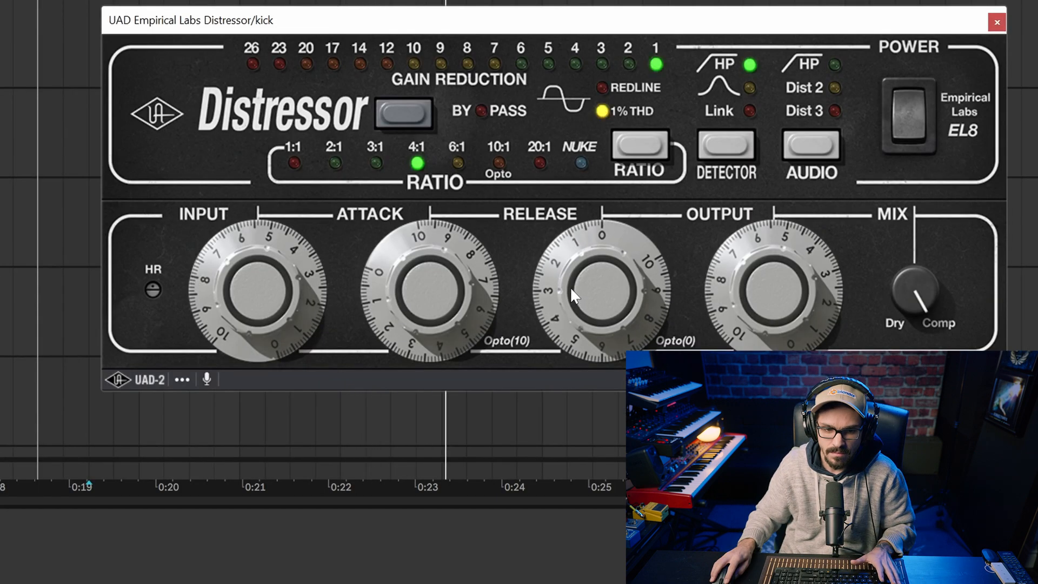
{"action": "left_click_drag", "start_coordinate": [572, 287], "coordinate": [573, 285]}
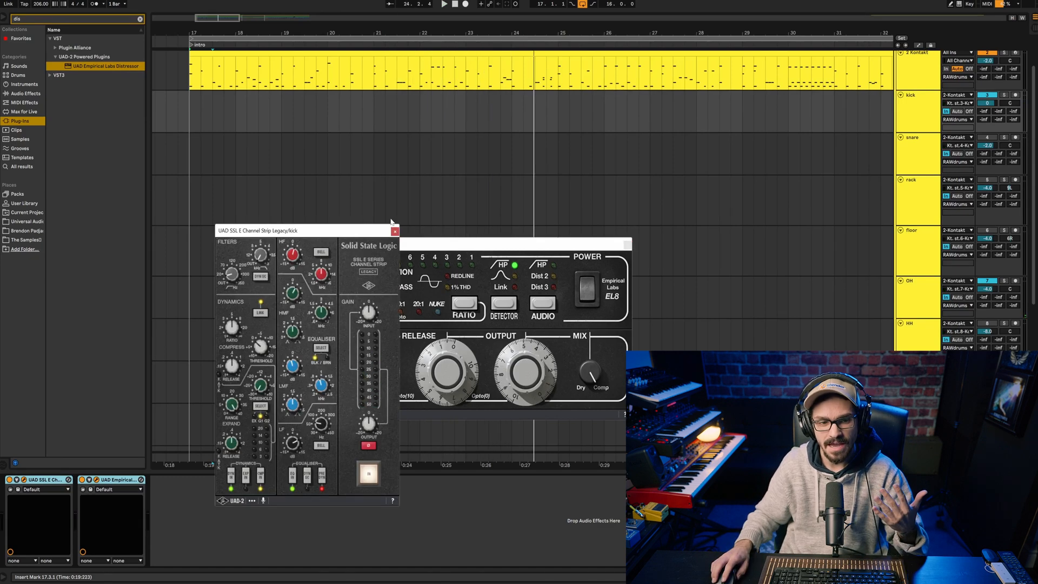
Place Unfiltered Audio Bass Mint before the snare's channel strip, set cutoff to 182 Hz and output gain to -1.3 dB, and compare it bypassed.
{"action": "key", "text": "space"}
{"action": "left_click", "coordinate": [200, 151]}
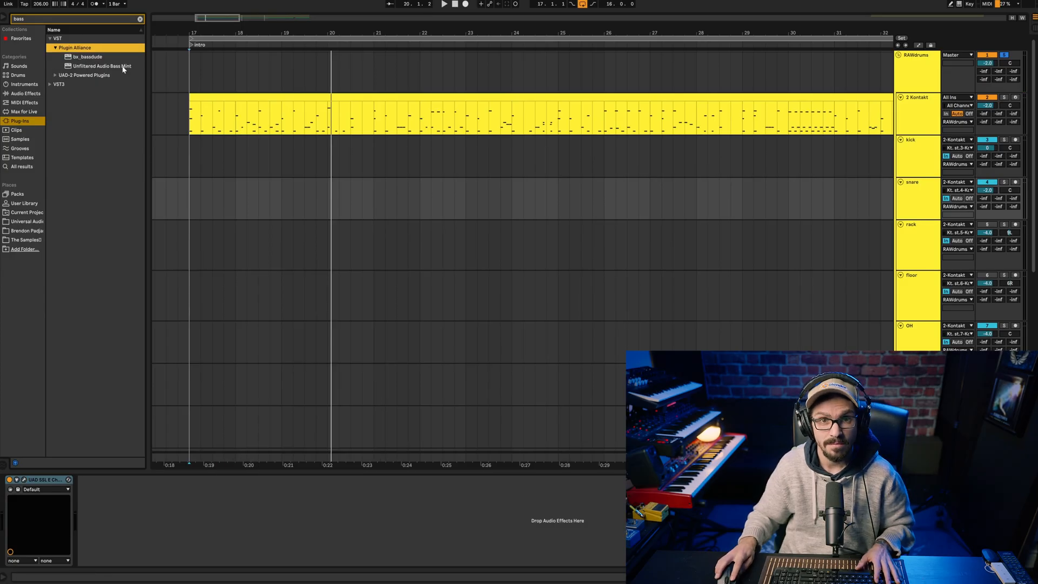
{"action": "left_click", "coordinate": [123, 67]}
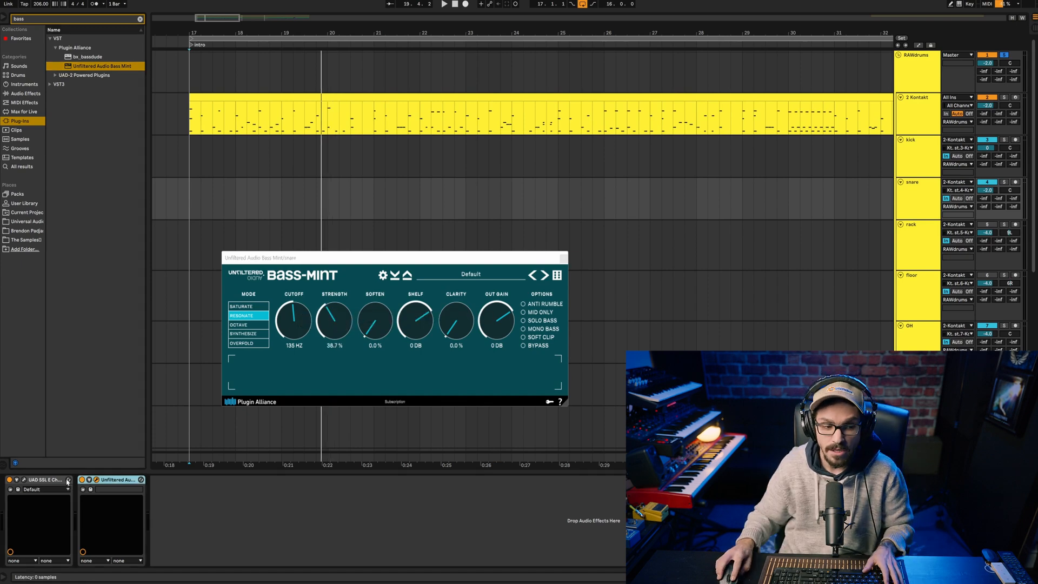
{"action": "key", "text": "space"}
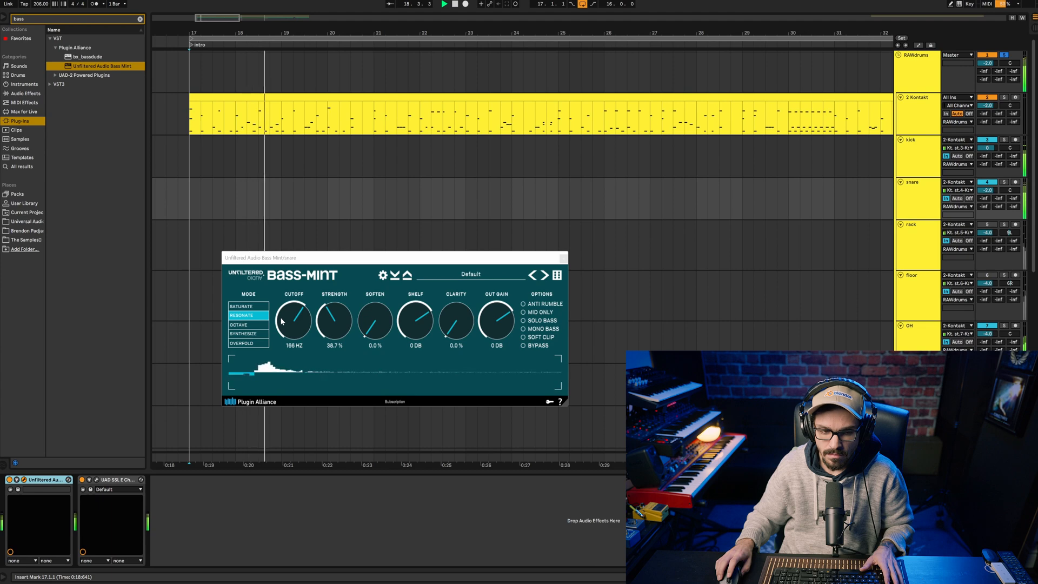
{"action": "scroll", "coordinate": [281, 321], "scroll_direction": "up", "scroll_amount": 2}
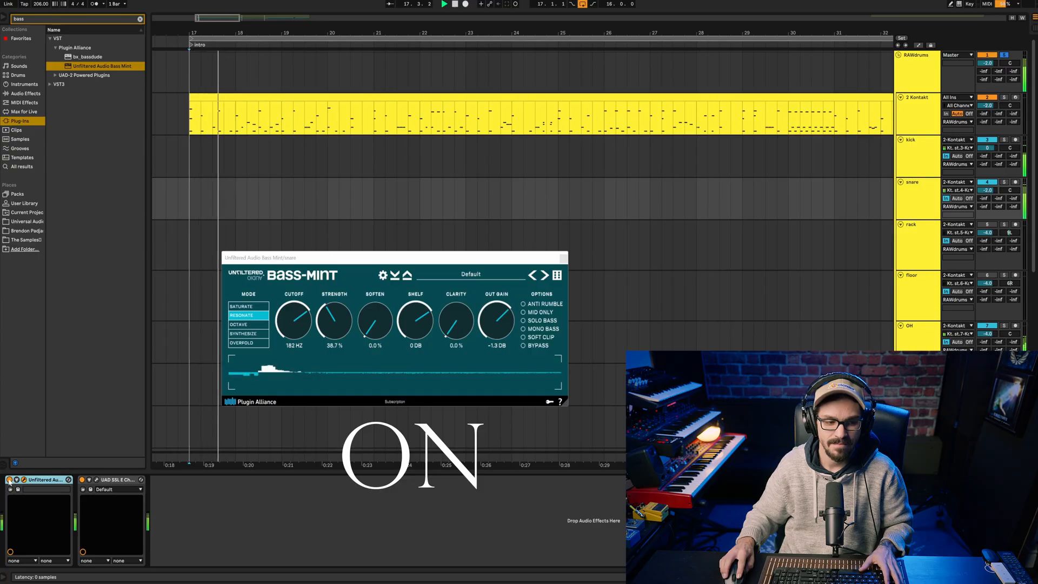
{"action": "left_click", "coordinate": [9, 480]}
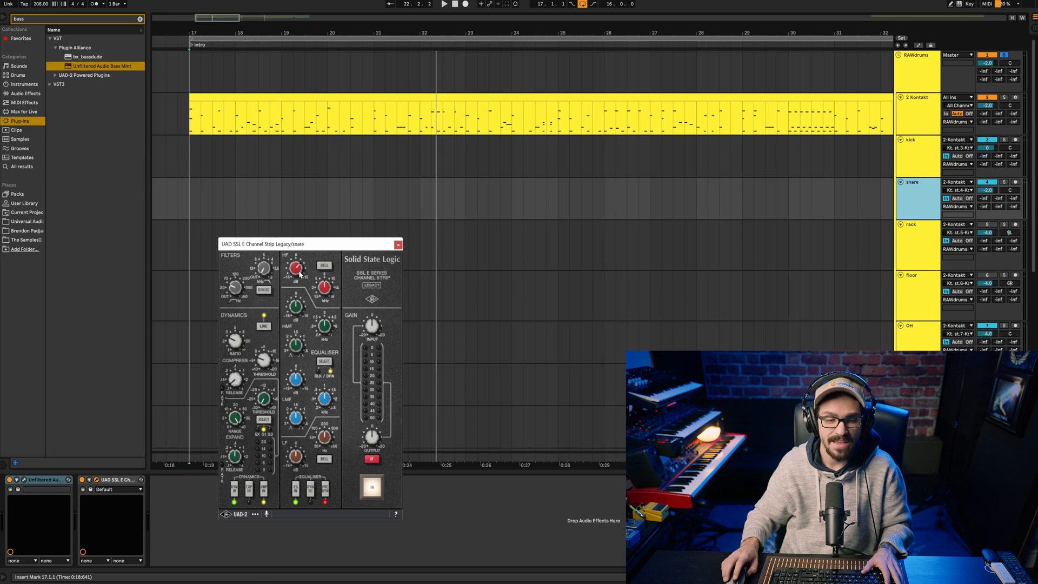
Shape the snare on the SSL channel strip by boosting the HMF gain and cutting the LMF gain.
{"action": "key", "text": "space"}
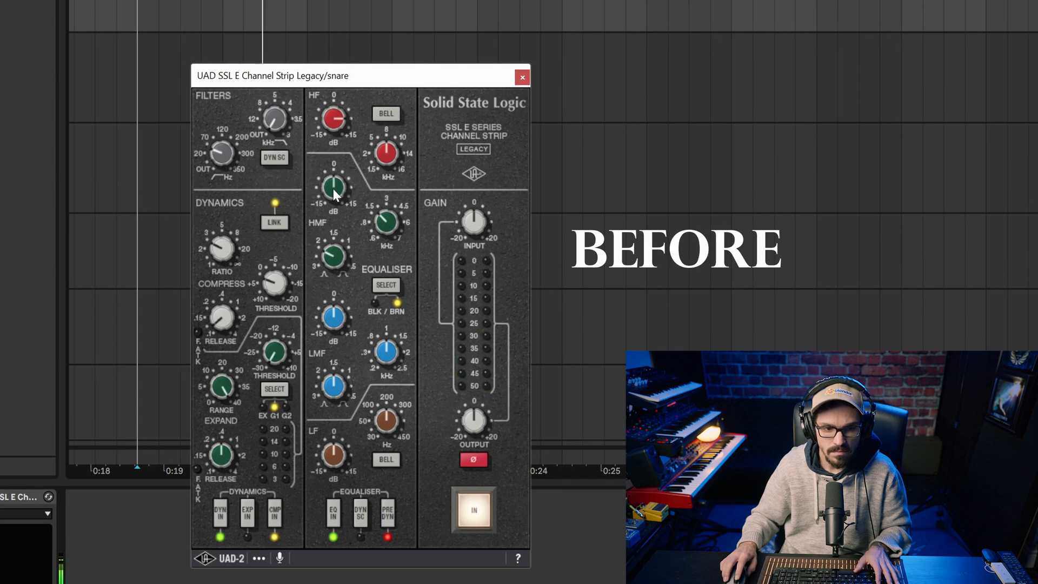
{"action": "left_click_drag", "start_coordinate": [333, 189], "coordinate": [333, 178]}
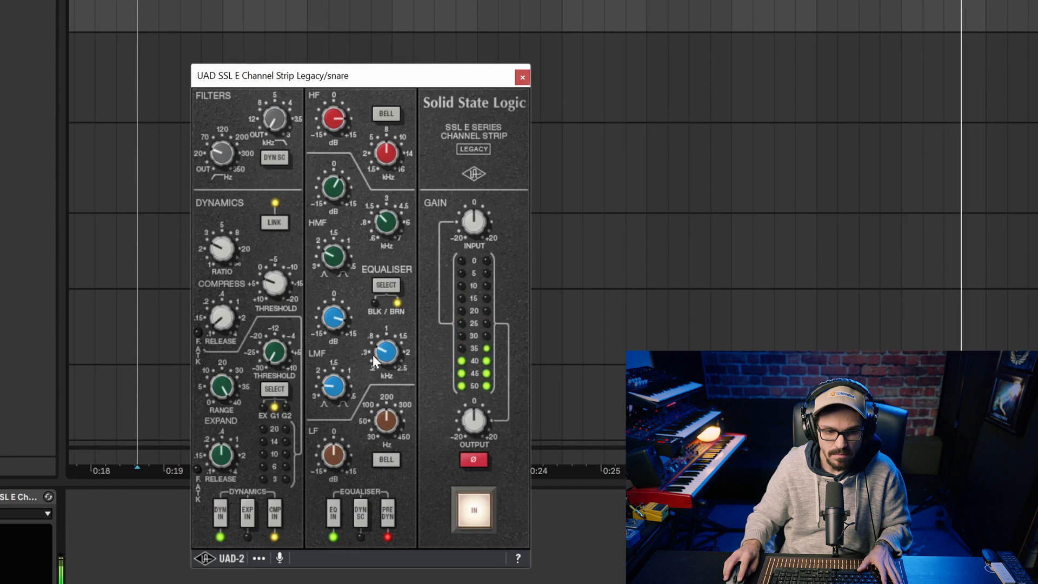
{"action": "key", "text": "space"}
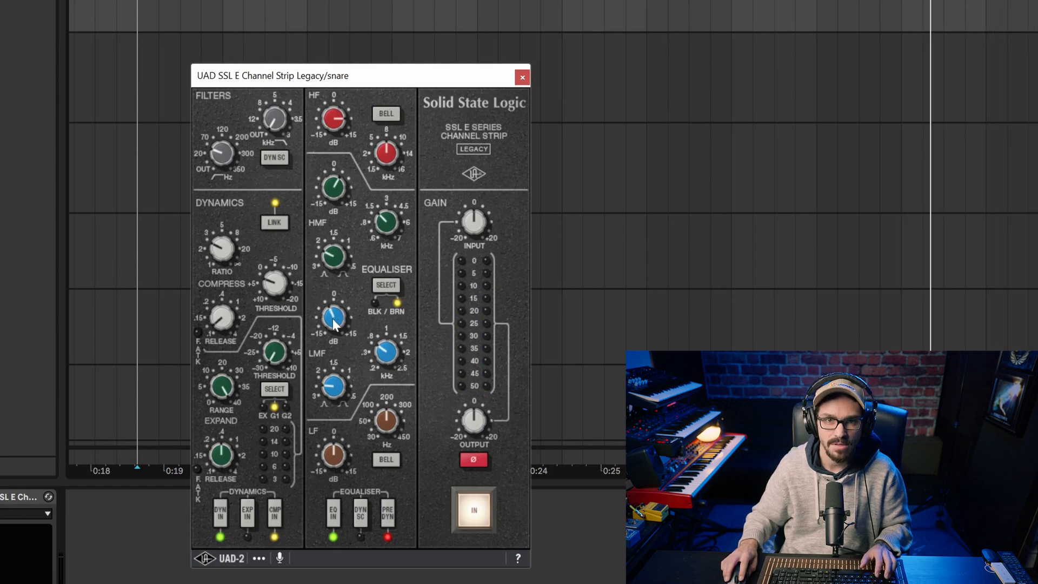
{"action": "key", "text": "space"}
{"action": "left_click_drag", "start_coordinate": [333, 319], "coordinate": [323, 326]}
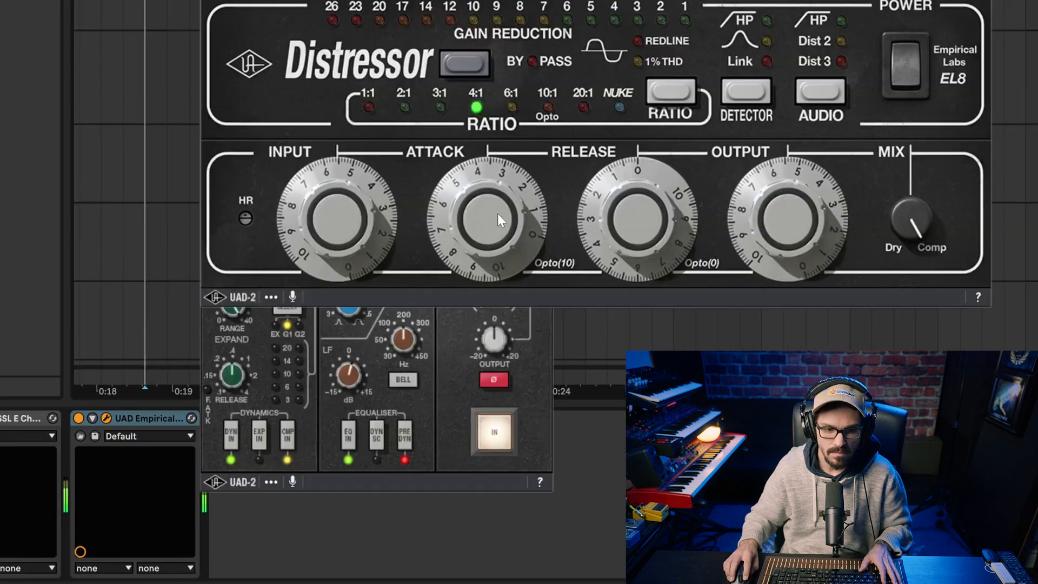
Dial in the snare Distressor's attack and release at 4:1 with the detector high-pass on, and compare the snare chain on and off.
{"action": "left_click_drag", "start_coordinate": [374, 368], "coordinate": [378, 369]}
{"action": "left_click_drag", "start_coordinate": [504, 213], "coordinate": [524, 213]}
{"action": "left_click_drag", "start_coordinate": [525, 212], "coordinate": [538, 213]}
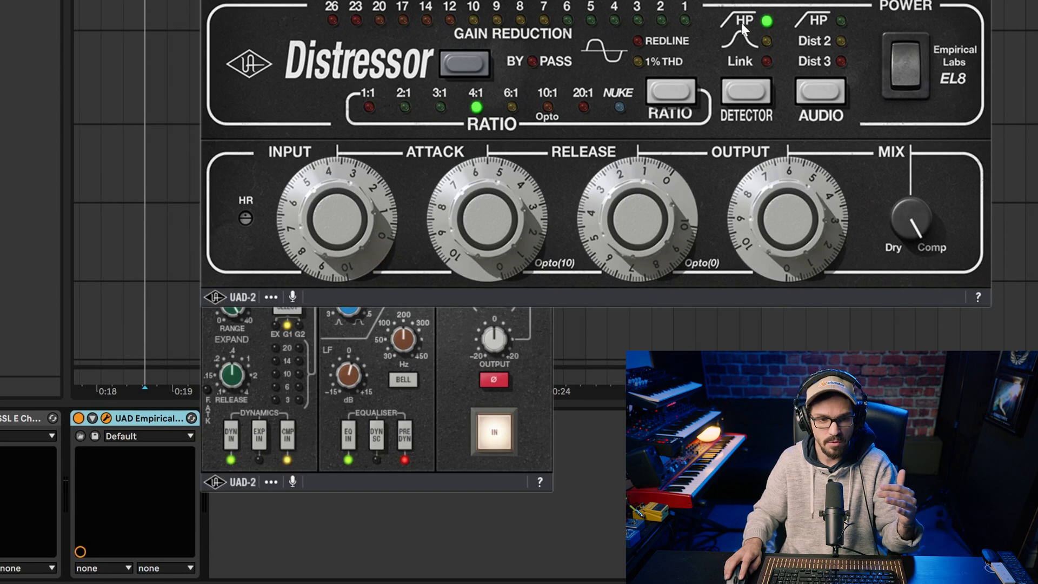
{"action": "key", "text": "space"}
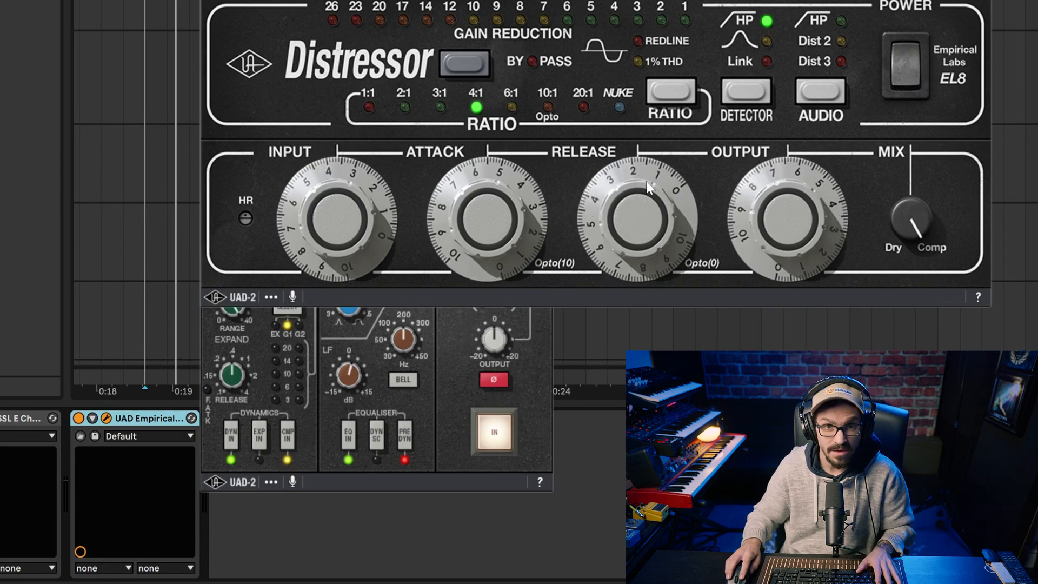
{"action": "left_click_drag", "start_coordinate": [666, 206], "coordinate": [633, 203]}
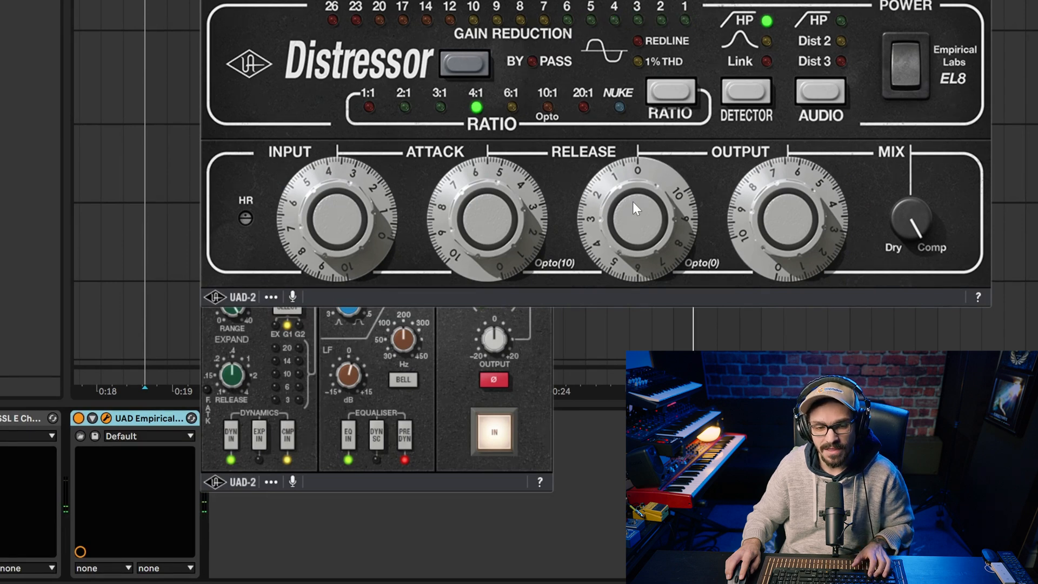
{"action": "mouse_move", "coordinate": [632, 202]}
{"action": "left_mouse_down"}
{"action": "mouse_move", "coordinate": [629, 220]}
{"action": "mouse_move", "coordinate": [628, 210]}
{"action": "left_mouse_up"}
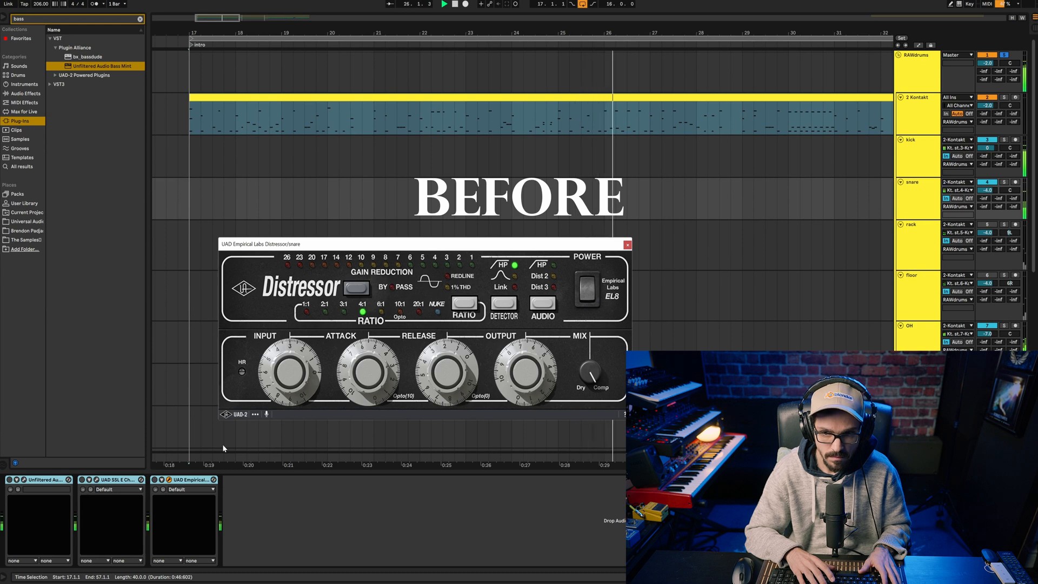
{"action": "key", "text": "0"}
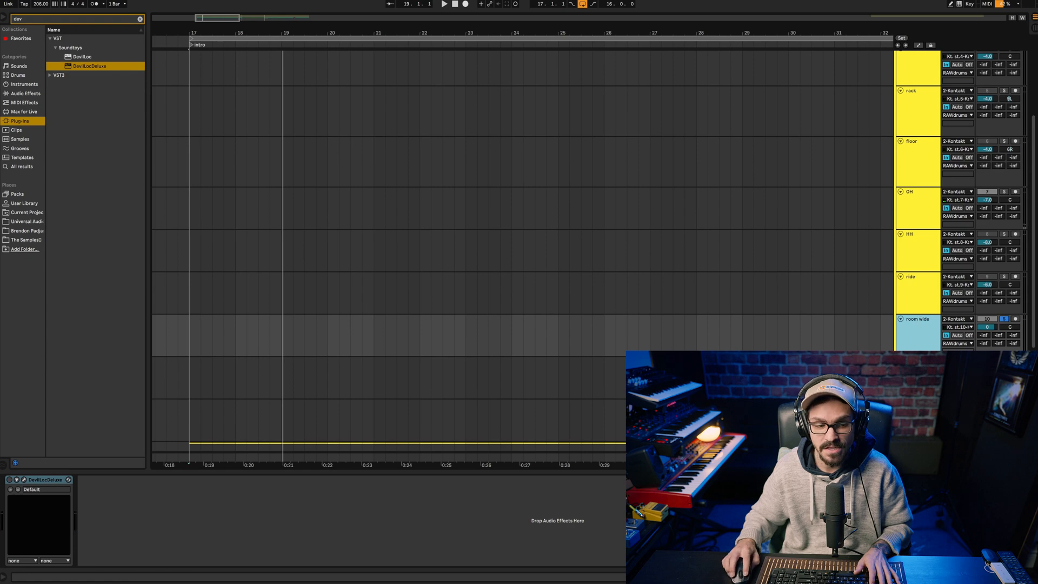
Adjust DevilLocDeluxe with light Crush and Crunch on the room wide track and audition the drums with the room mic.
{"action": "left_click_drag", "start_coordinate": [420, 260], "coordinate": [568, 145]}
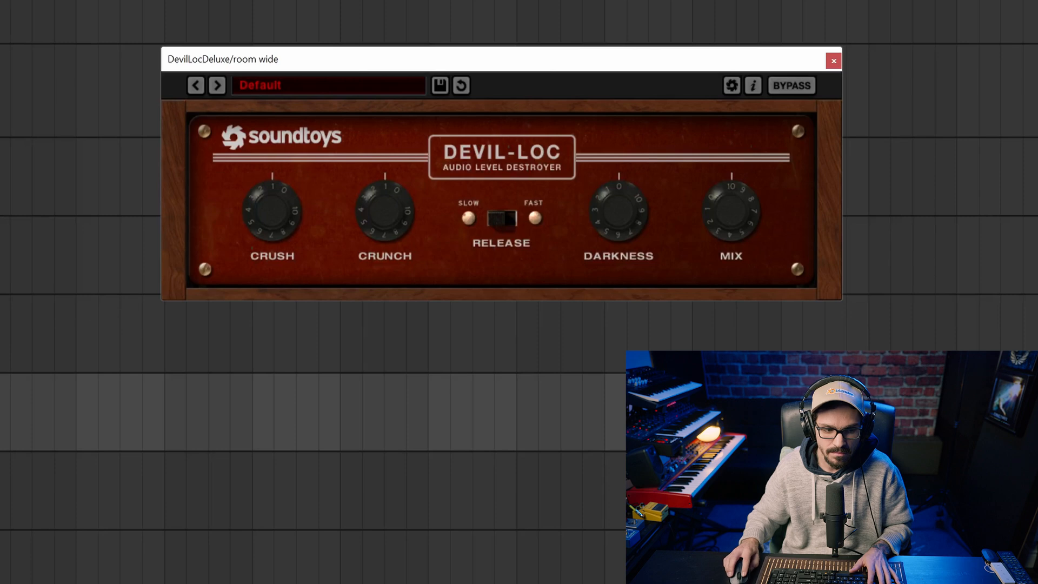
{"action": "key", "text": "space"}
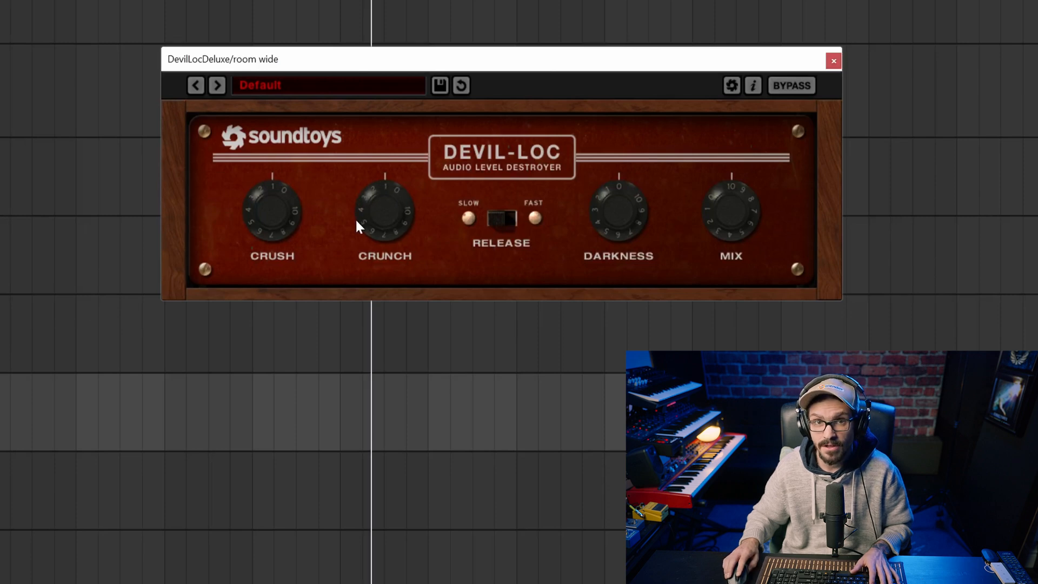
{"action": "left_click", "coordinate": [388, 228]}
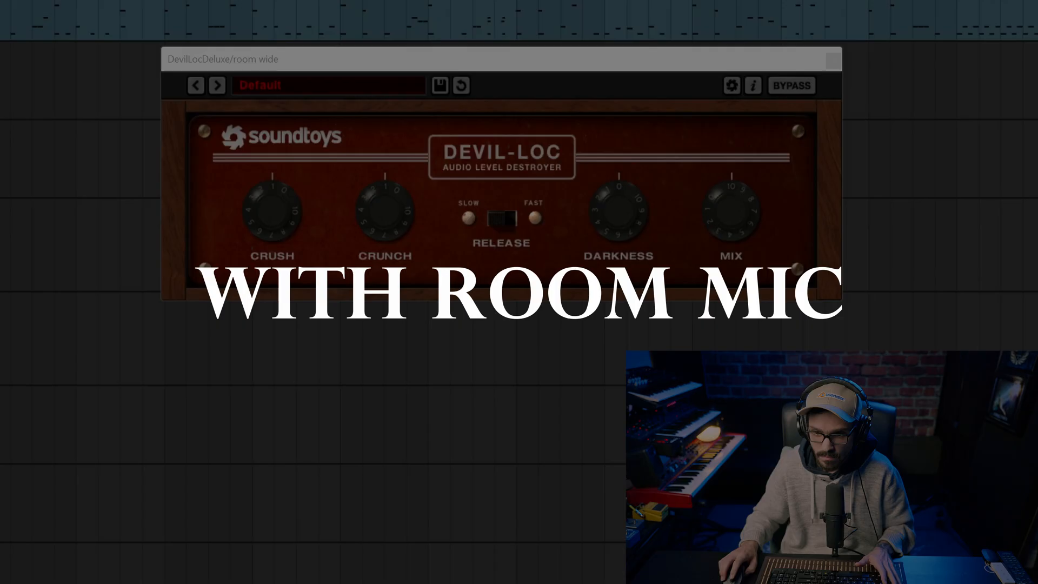
{"action": "scroll", "coordinate": [313, 433], "scroll_direction": "down", "scroll_amount": 1}
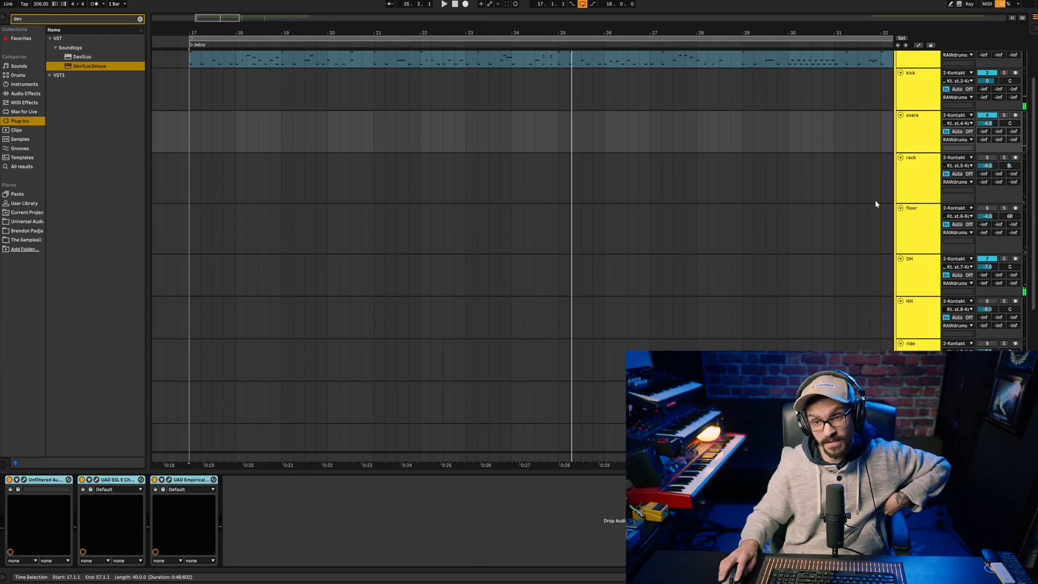
Add FabFilter Pro-Q 3 after DevilLocDeluxe on the room wide track with an 85 Hz, 24 dB/oct low cut and a -0.57 dB dip.
{"action": "left_click", "coordinate": [917, 135]}
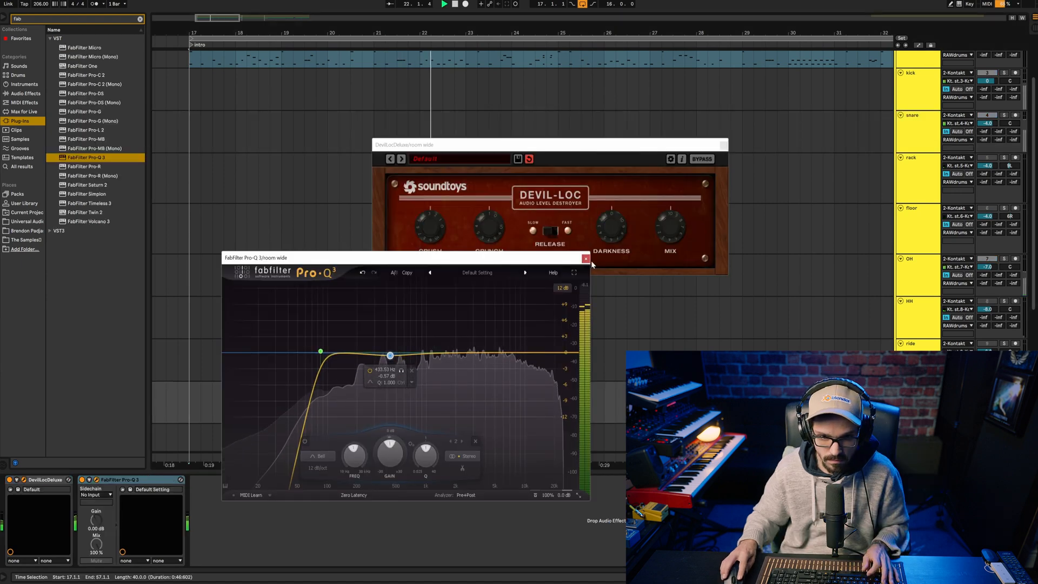
{"action": "left_click", "coordinate": [588, 254]}
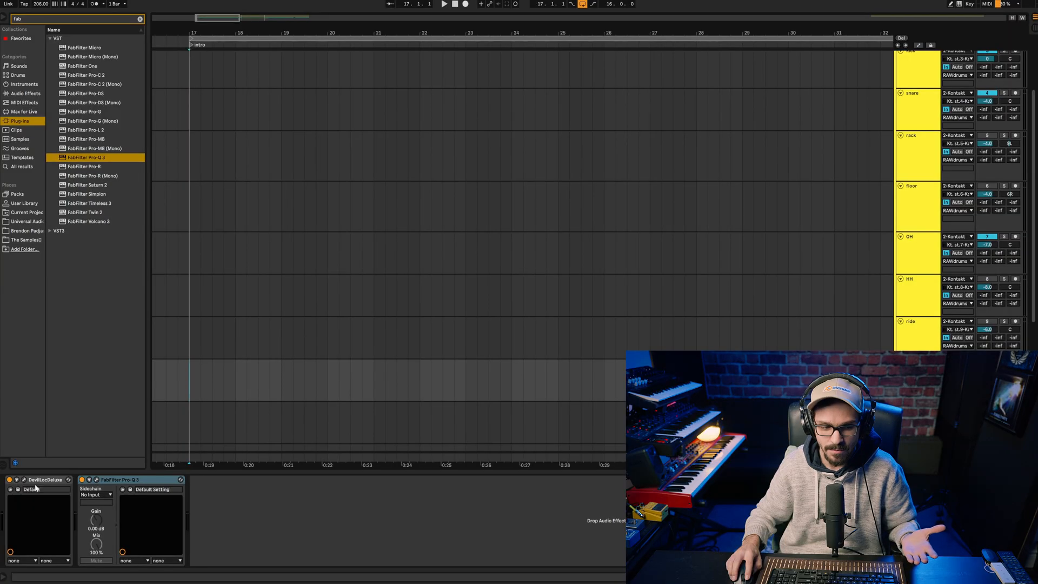
{"action": "left_click", "coordinate": [40, 484]}
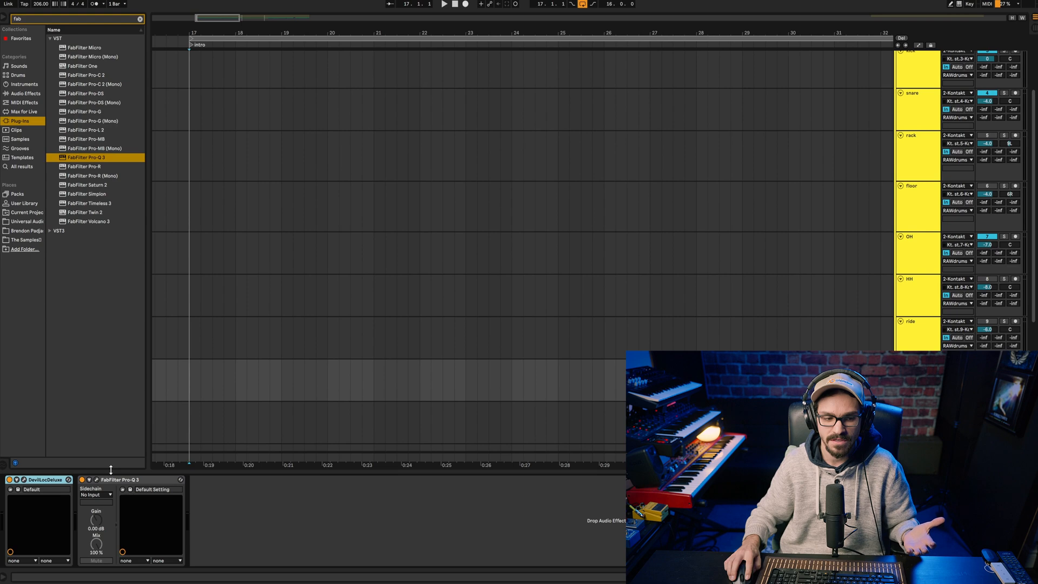
{"action": "left_click", "coordinate": [97, 479]}
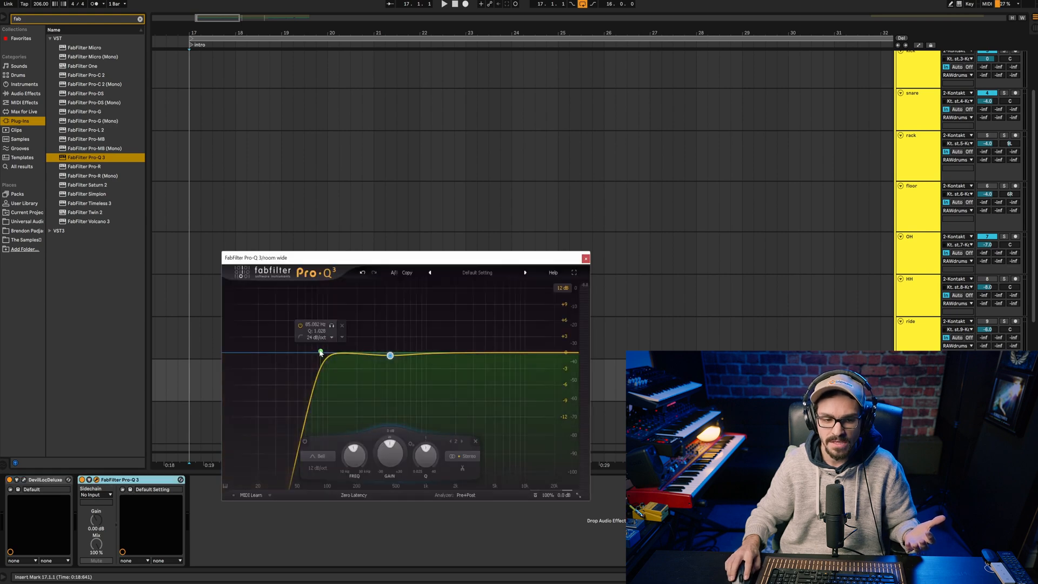
Add the stock Compressor after the EQ on the room wide track and open its sidechain settings.
{"action": "left_click", "coordinate": [25, 93]}
{"action": "left_click", "coordinate": [75, 66]}
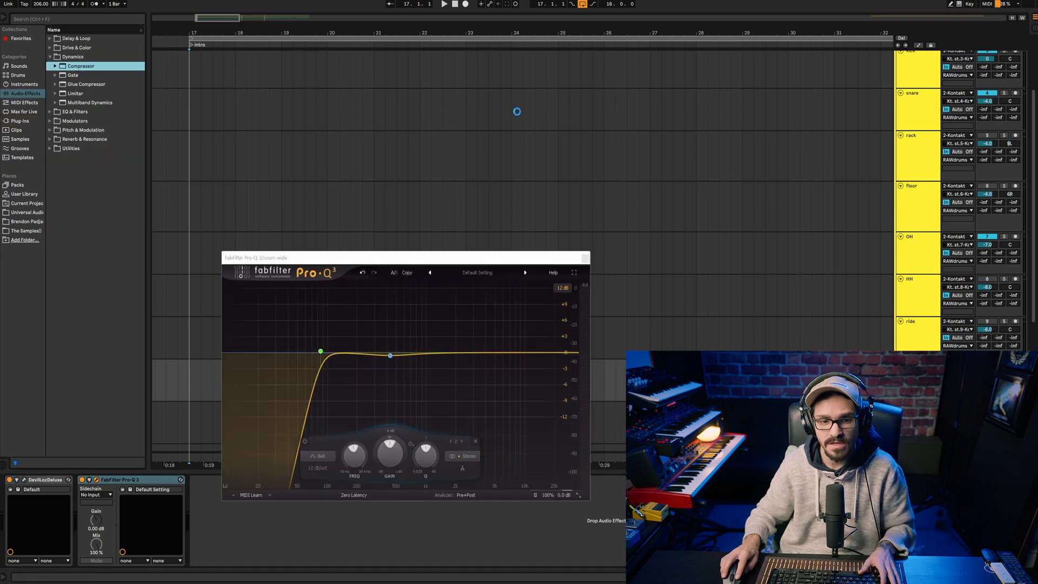
{"action": "key", "text": "Return"}
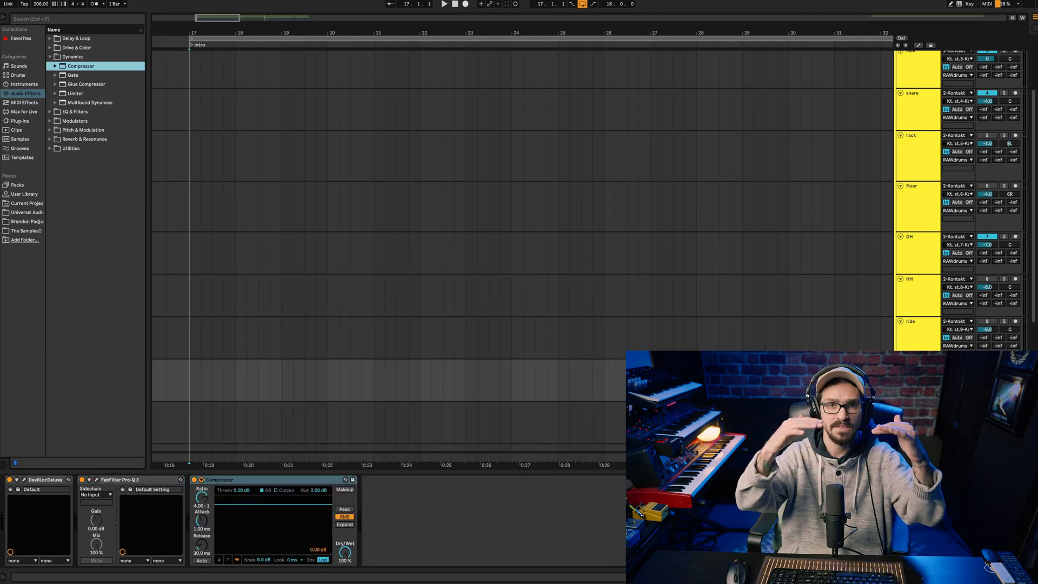
{"action": "left_click", "coordinate": [201, 480]}
{"action": "left_click", "coordinate": [222, 504]}
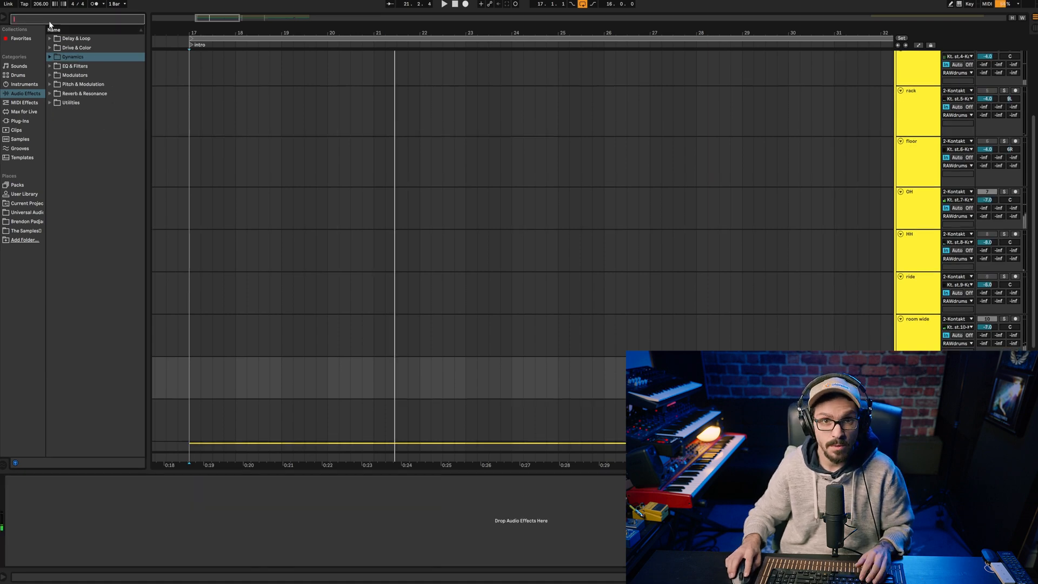
Search the plug-ins for "ssl" and load UAD SSL E Channel Strip Legacy on the room mono track.
{"action": "left_click", "coordinate": [52, 20]}
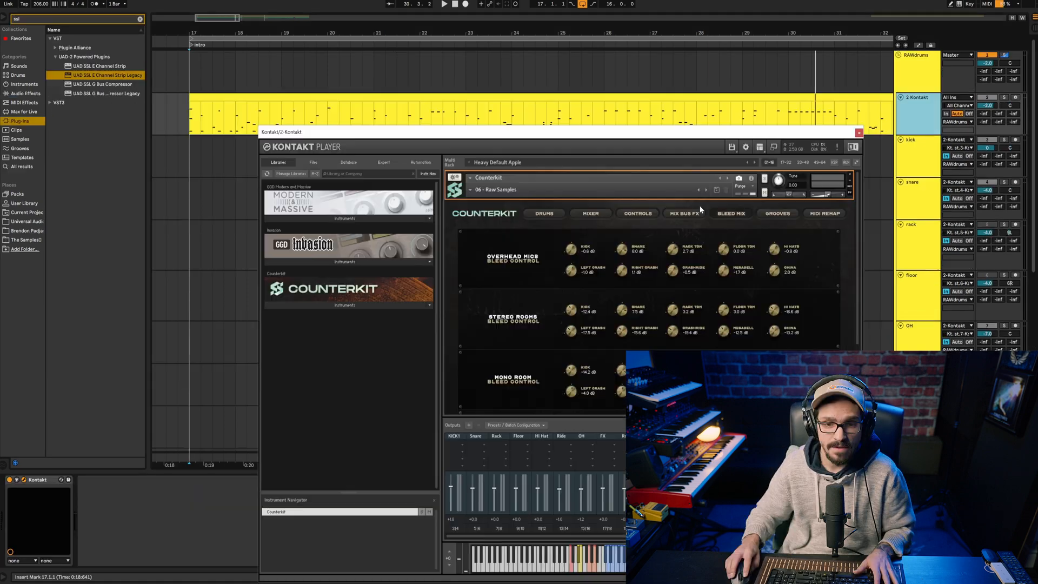
Raise the kick level in Counterkit's mono room bleed controls.
{"action": "left_click", "coordinate": [685, 213]}
{"action": "left_click", "coordinate": [720, 215]}
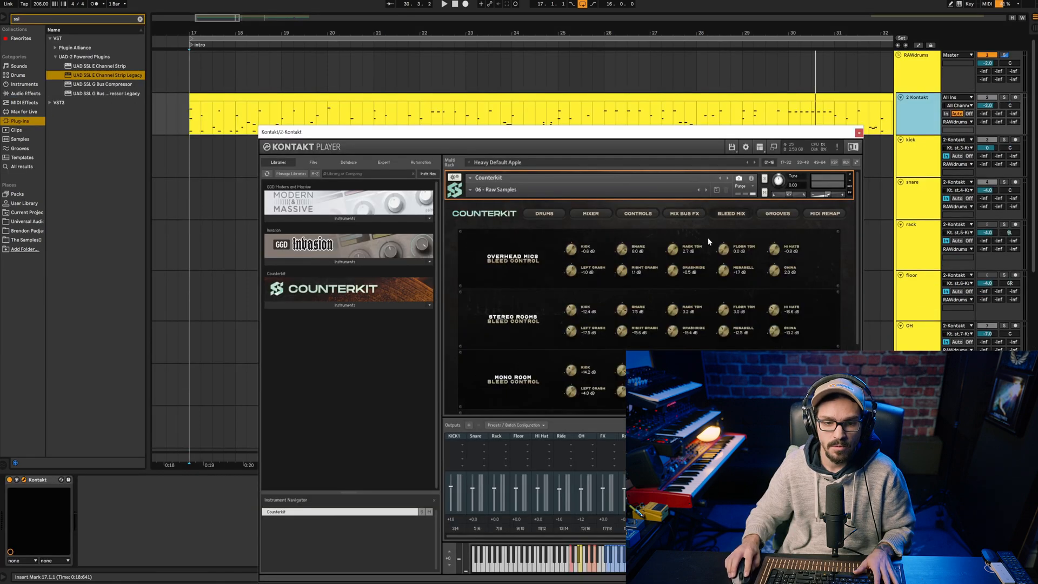
{"action": "scroll", "coordinate": [535, 319], "scroll_direction": "down", "scroll_amount": 2}
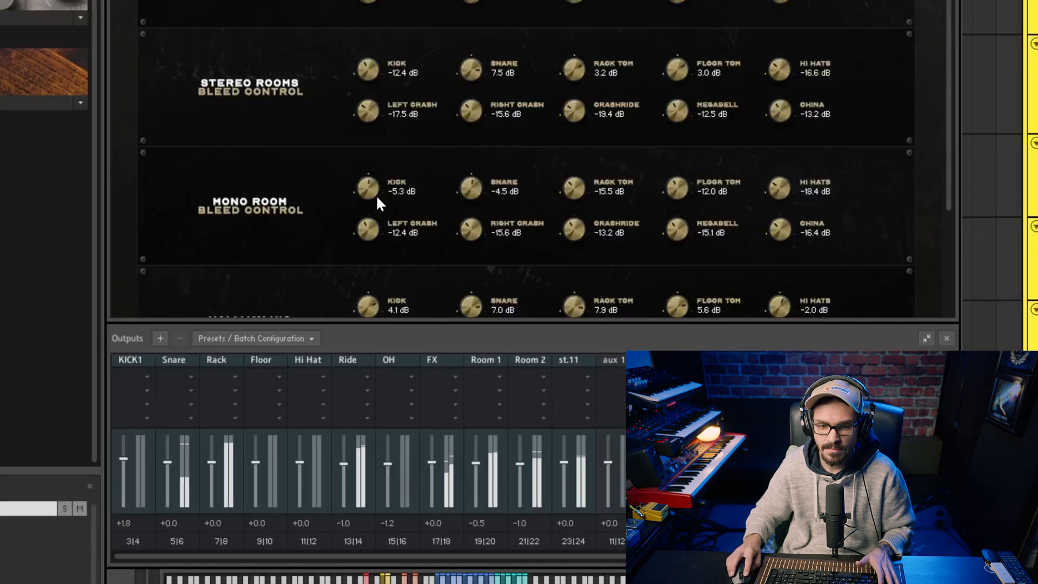
{"action": "left_click_drag", "start_coordinate": [375, 193], "coordinate": [379, 186]}
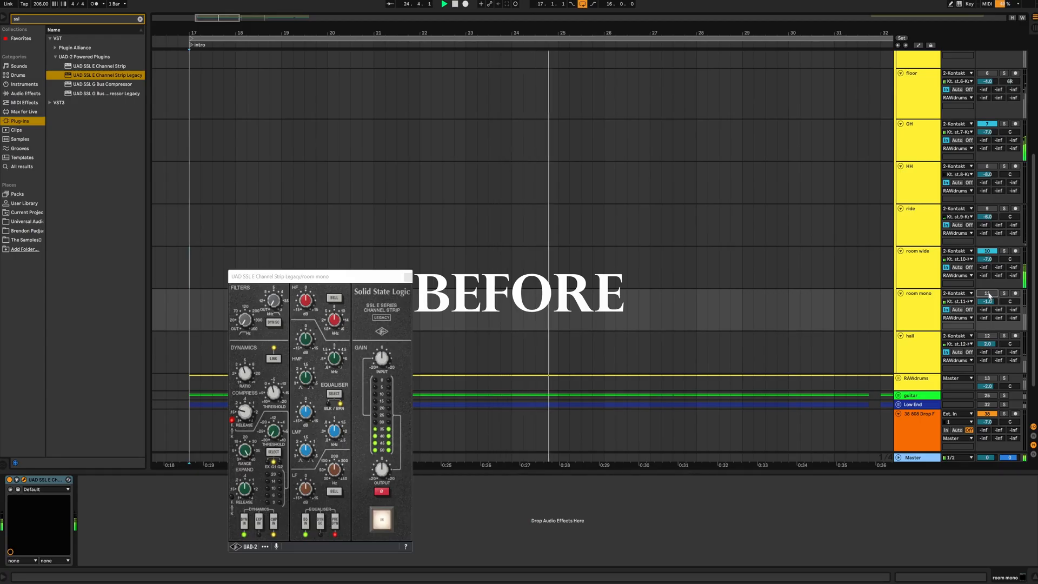
Switch the room mono track back on and play the drums with its SSL channel strip engaged.
{"action": "left_click", "coordinate": [989, 293]}
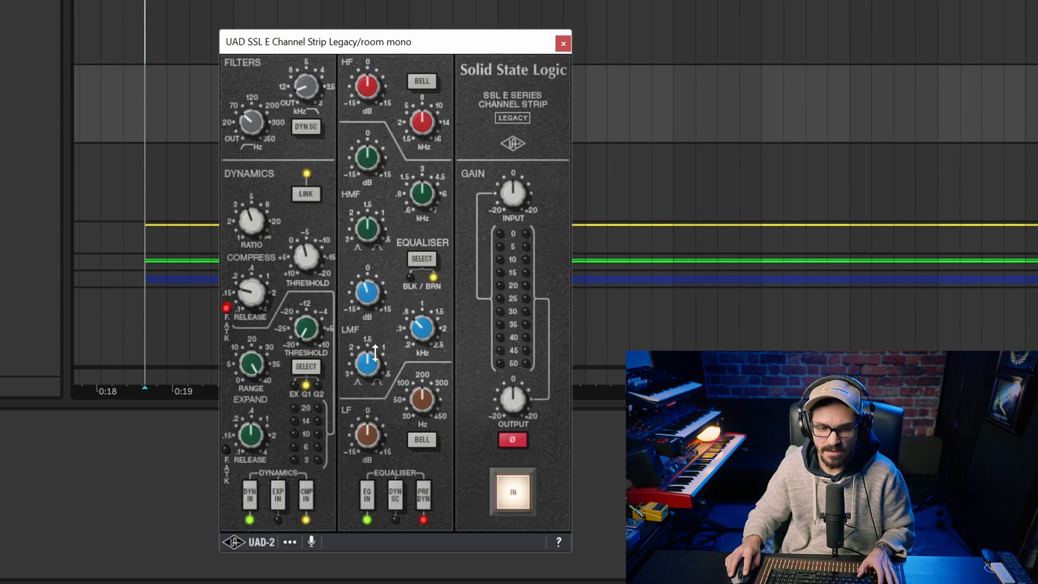
{"action": "key", "text": "space"}
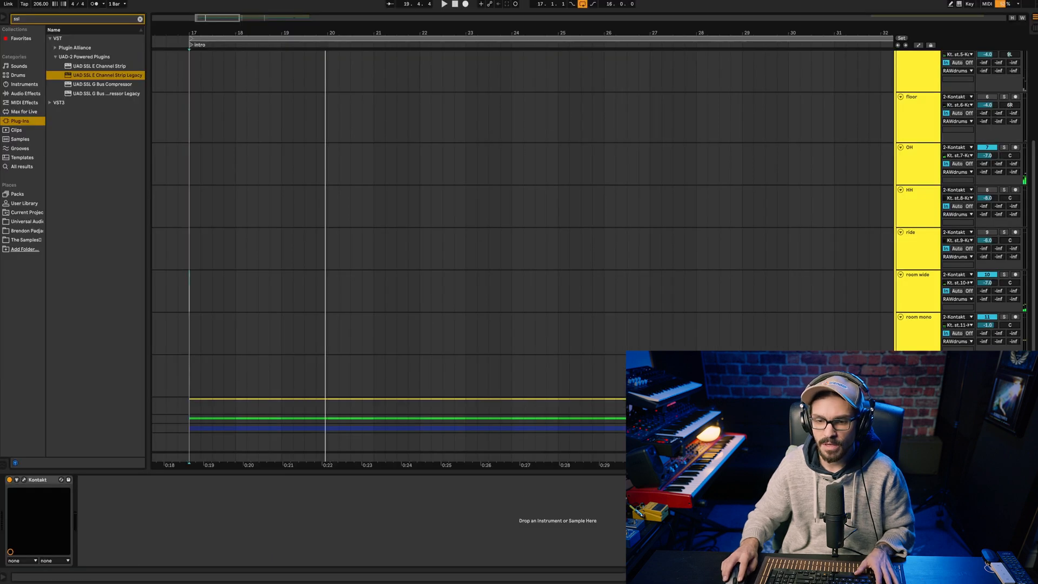
Search the plug-ins for "ln", load UAD UA 1176LN Legacy on the hall track, and lower a level in Counterkit's bleed mix.
{"action": "left_click", "coordinate": [917, 359]}
{"action": "key", "text": "space"}
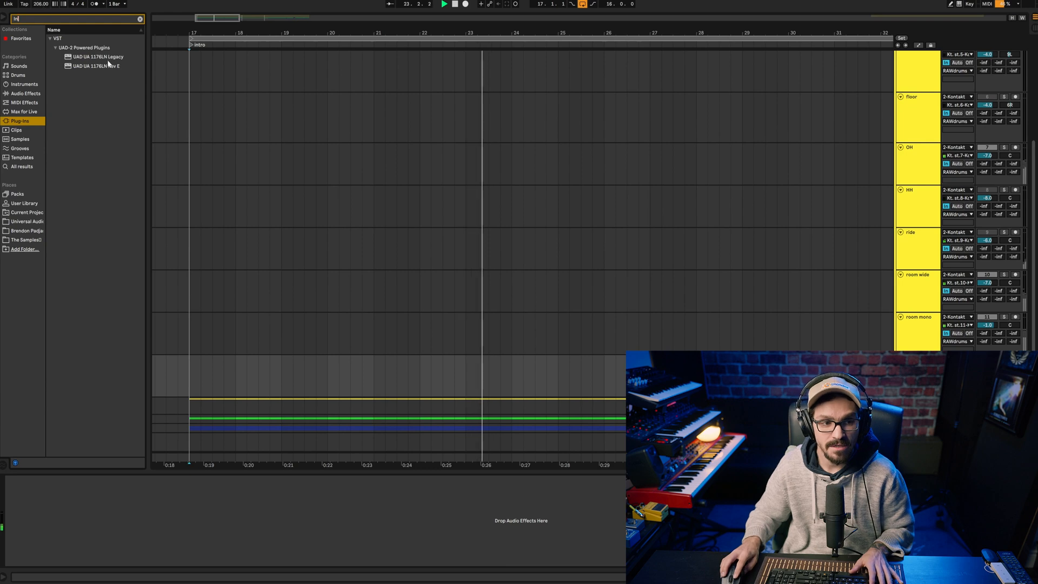
{"action": "left_click", "coordinate": [118, 59]}
{"action": "double_click", "coordinate": [118, 60]}
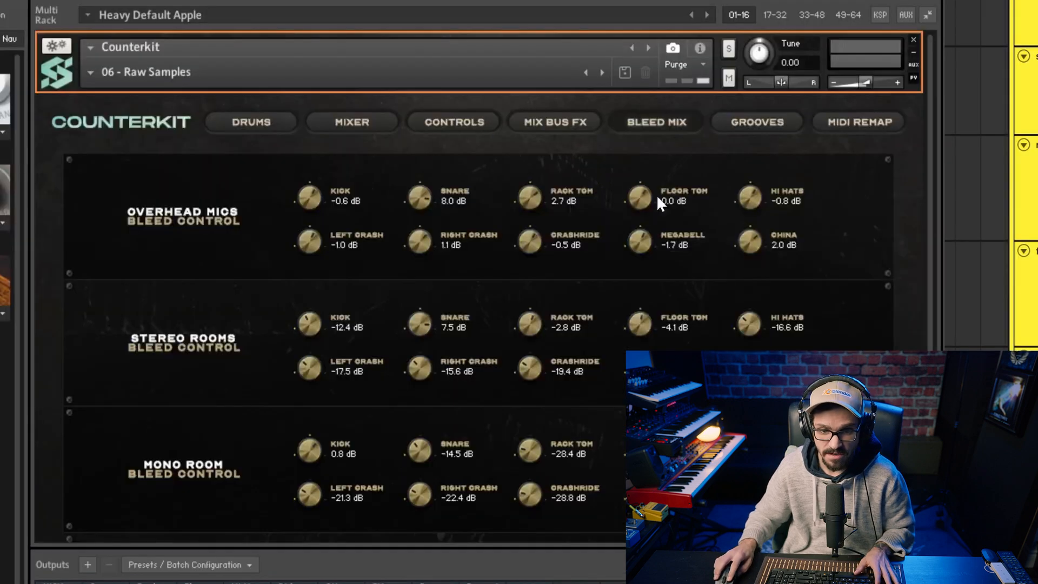
{"action": "scroll", "coordinate": [738, 491], "scroll_direction": "down", "scroll_amount": 3}
{"action": "left_click_drag", "start_coordinate": [738, 491], "coordinate": [736, 501]}
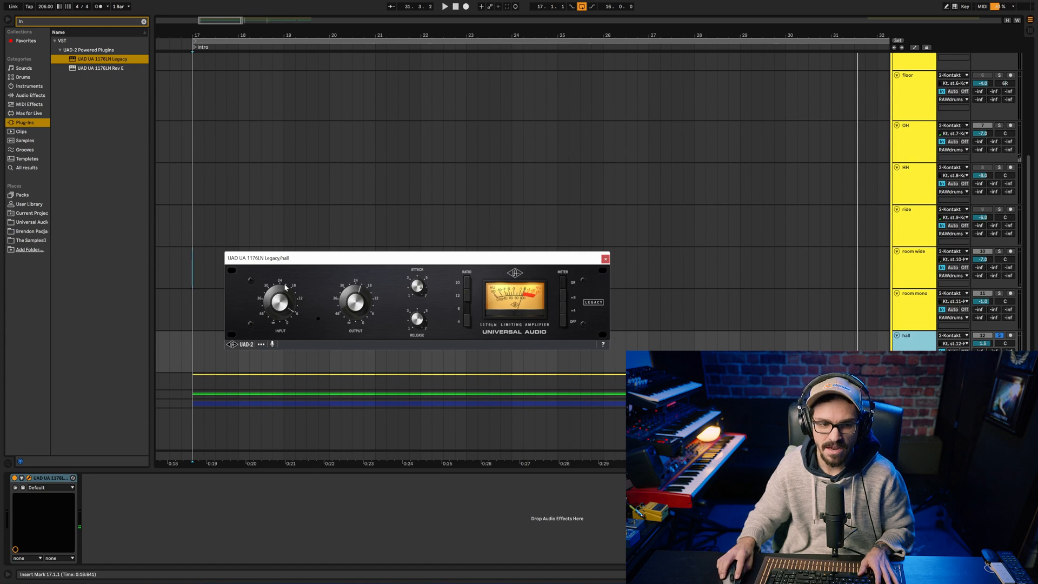
Add FabFilter Pro-Q 3 ahead of the 1176LN on the hall track with a 24 dB/oct midrange bell dip of about -5.5 dB.
{"action": "left_click", "coordinate": [74, 22]}
{"action": "type", "text": "fab"}
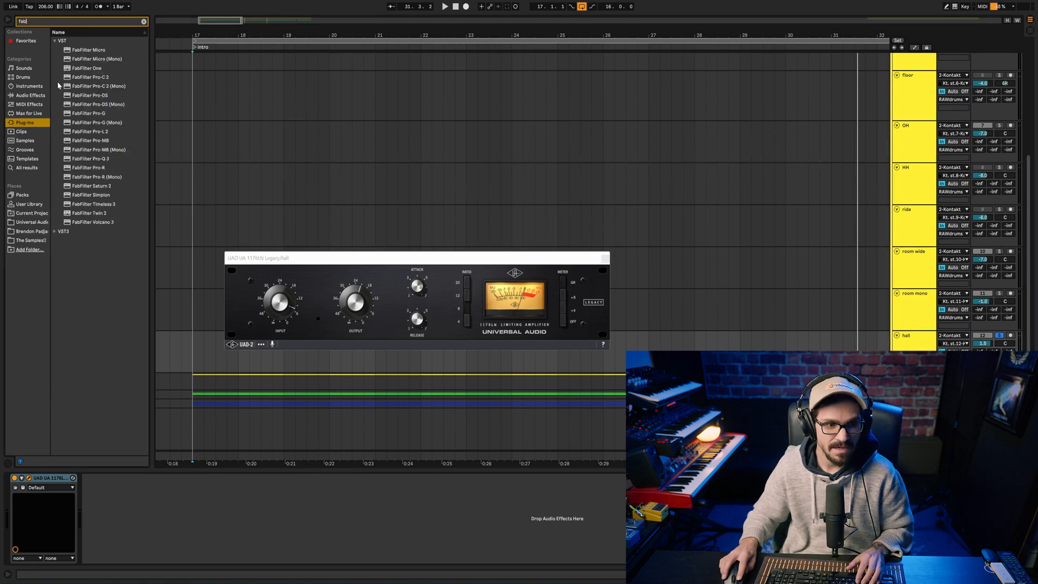
{"action": "key", "text": "Return"}
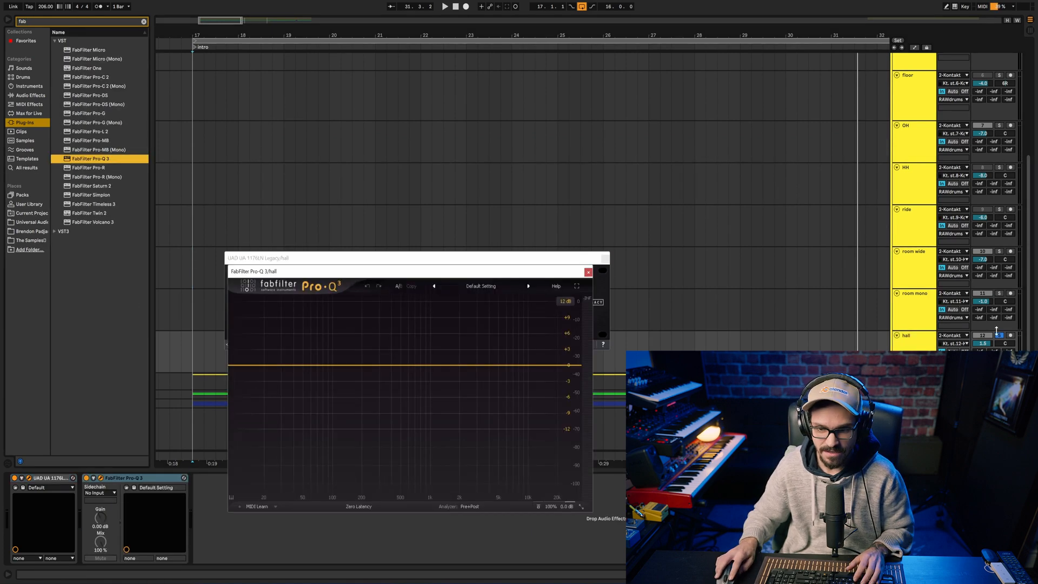
{"action": "key", "text": "space"}
{"action": "left_click_drag", "start_coordinate": [401, 365], "coordinate": [428, 396]}
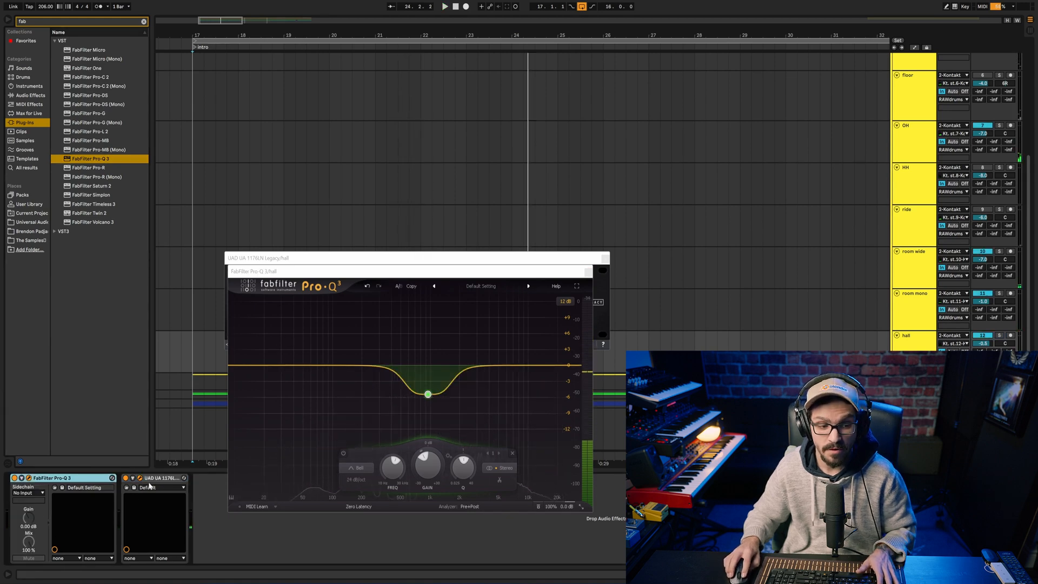
{"action": "left_click", "coordinate": [140, 478]}
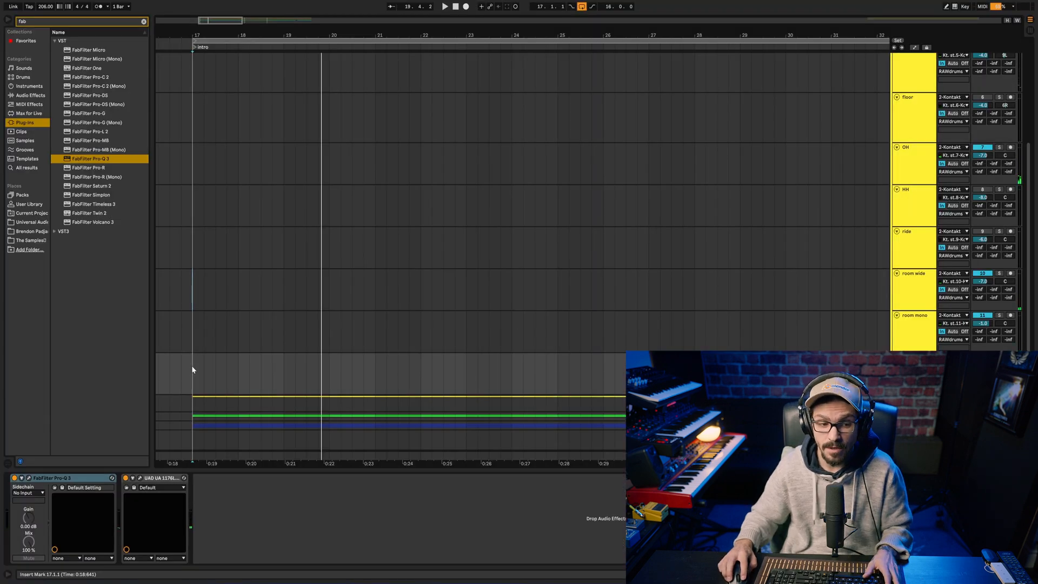
Compare the drums without and with the room mics by toggling the room wide and room mono tracks during playback.
{"action": "key", "text": "space"}
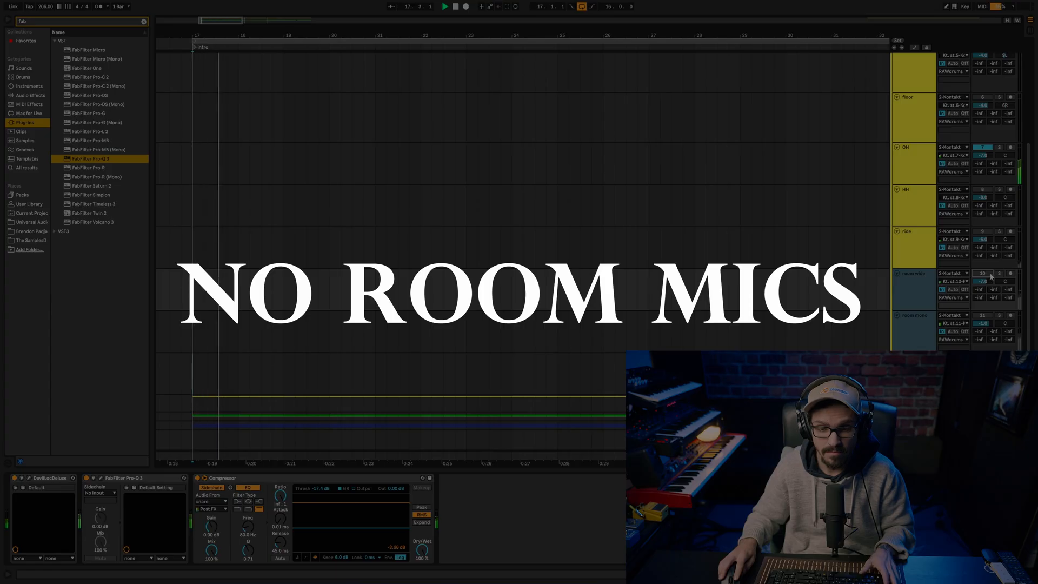
{"action": "left_click", "coordinate": [983, 273]}
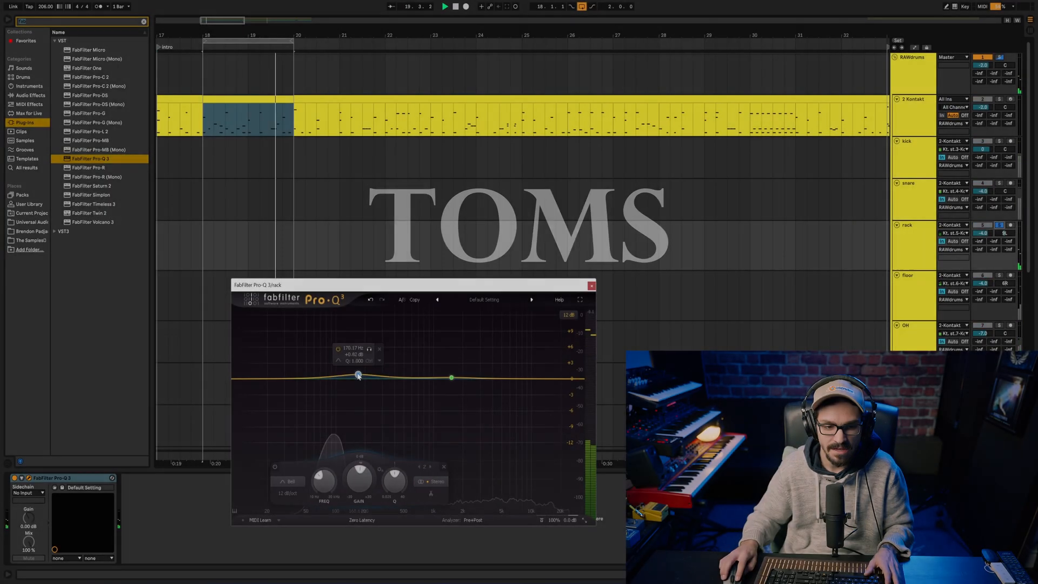
On the rack track's EQ, raise the low bell to about +3.5 dB and the upper-mid bell to about +3 dB with a 24 dB/oct slope.
{"action": "left_click_drag", "start_coordinate": [355, 373], "coordinate": [346, 361]}
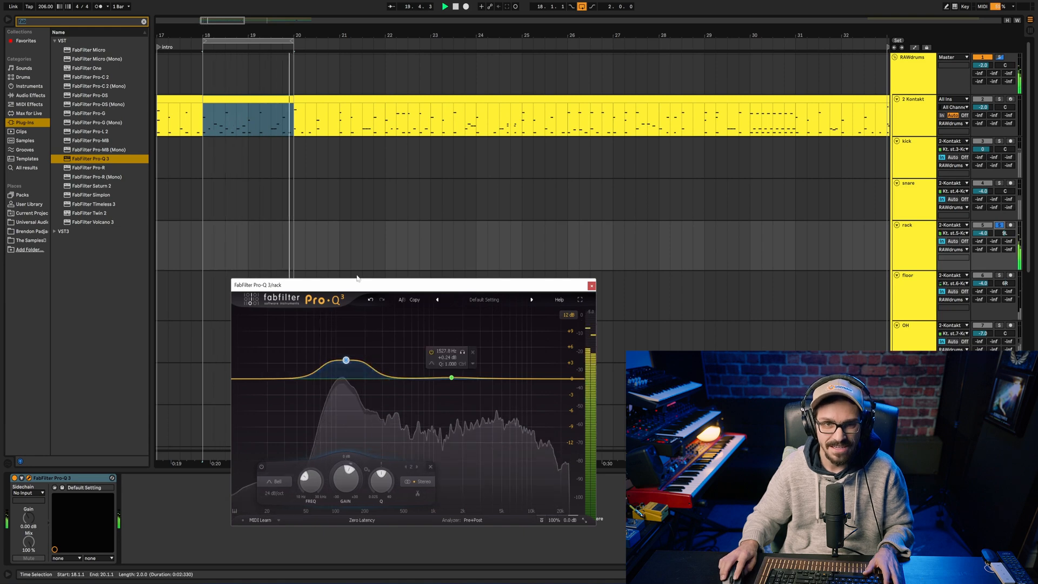
{"action": "left_click_drag", "start_coordinate": [452, 377], "coordinate": [452, 357]}
{"action": "left_click", "coordinate": [380, 493]}
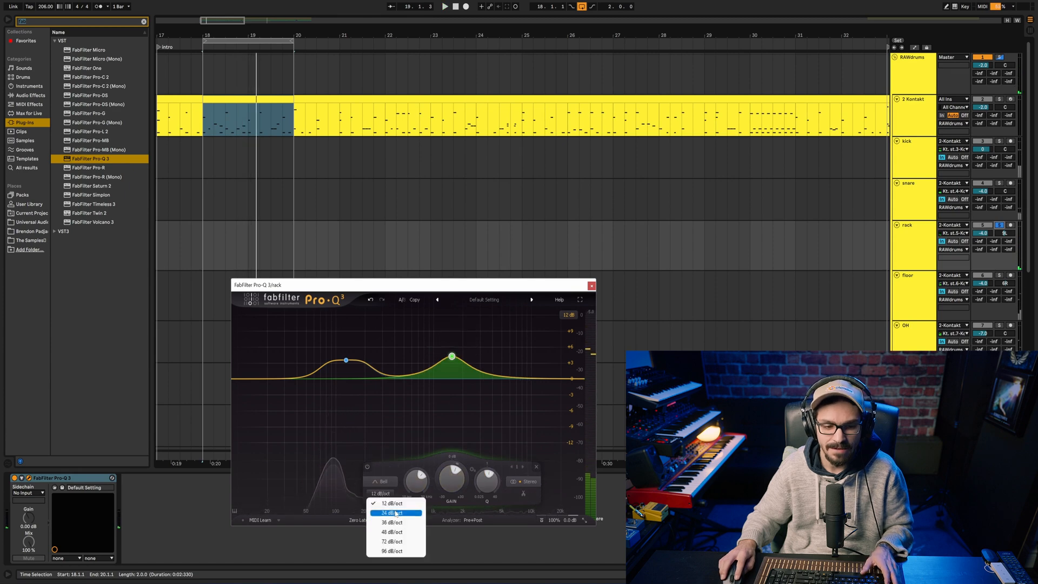
{"action": "left_click", "coordinate": [390, 533]}
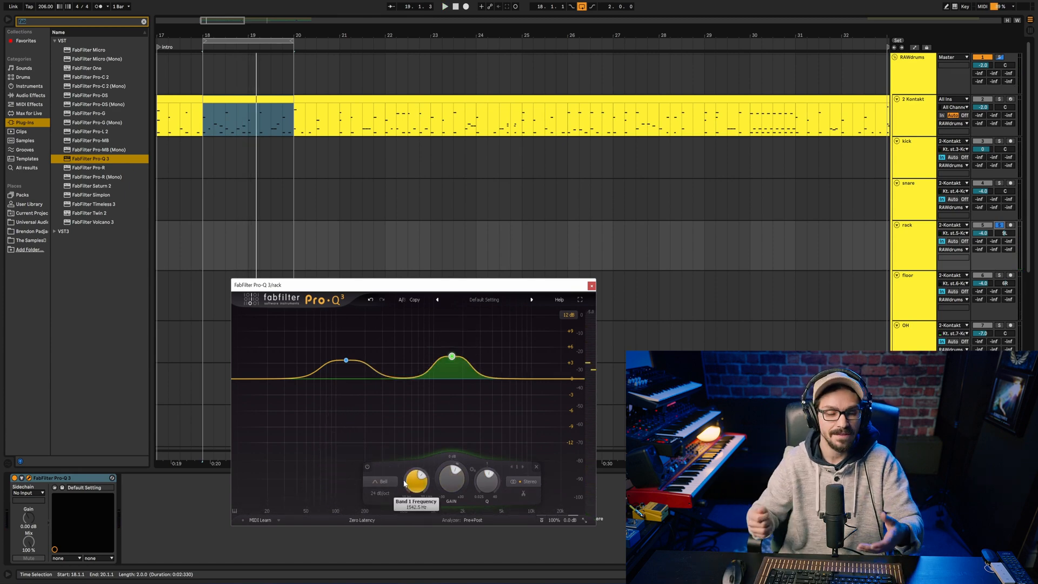
{"action": "key", "text": "space"}
{"action": "left_click_drag", "start_coordinate": [452, 357], "coordinate": [460, 340]}
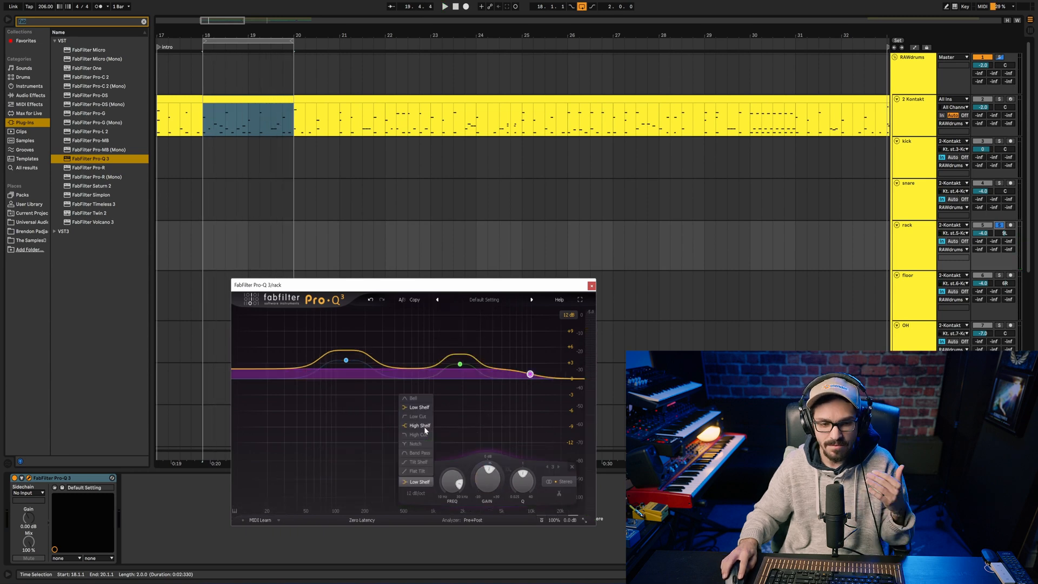
Make the rack EQ's third band a +3.51 dB high shelf at about 2960 Hz, and add a low-mid dip of about -3.7 dB.
{"action": "left_click", "coordinate": [424, 426]}
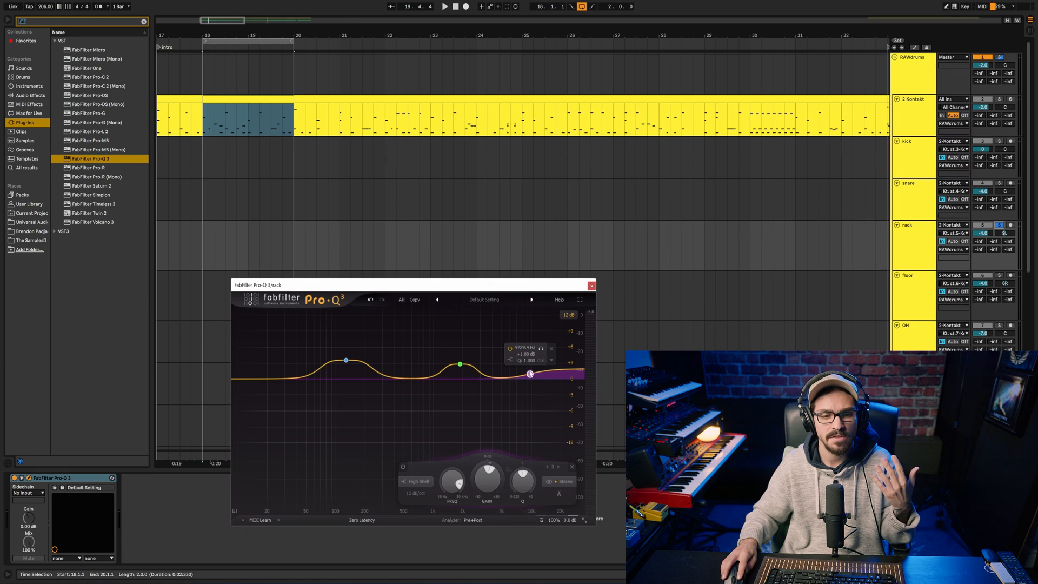
{"action": "left_click_drag", "start_coordinate": [530, 365], "coordinate": [480, 372]}
{"action": "key", "text": "space"}
{"action": "left_click", "coordinate": [458, 345]}
{"action": "left_click", "coordinate": [458, 345]}
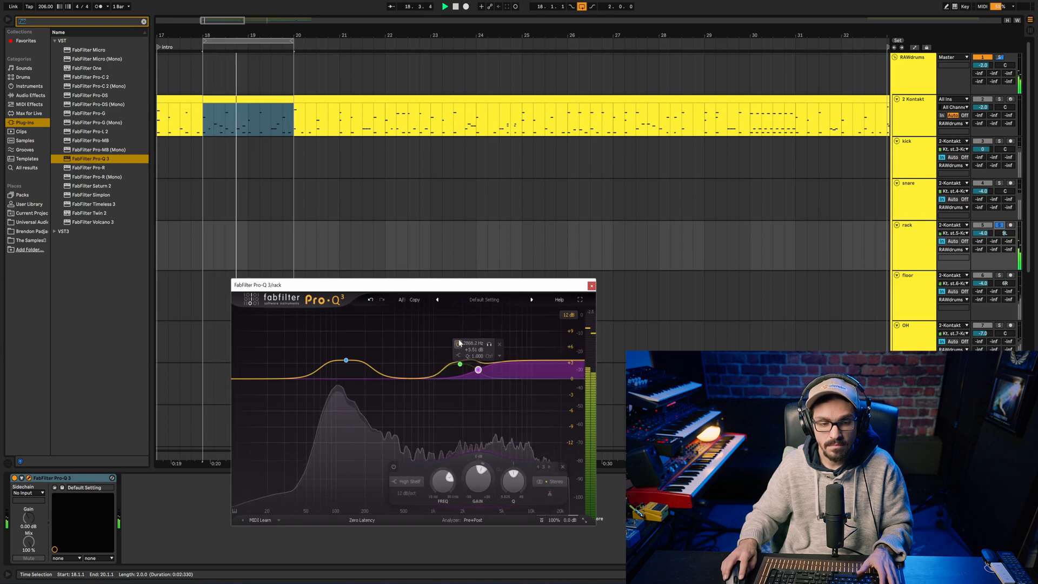
{"action": "left_click_drag", "start_coordinate": [398, 378], "coordinate": [398, 398]}
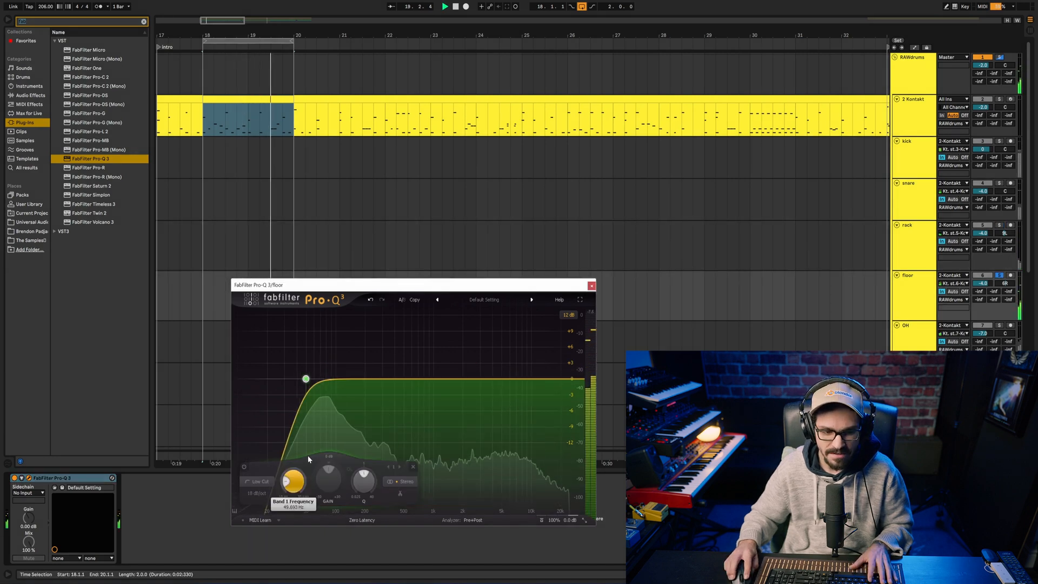
Add a 24 dB/oct bell to the floor track's EQ at about 78 Hz with +3.06 dB gain and a Q of about 2.03.
{"action": "left_click_drag", "start_coordinate": [358, 379], "coordinate": [368, 372]}
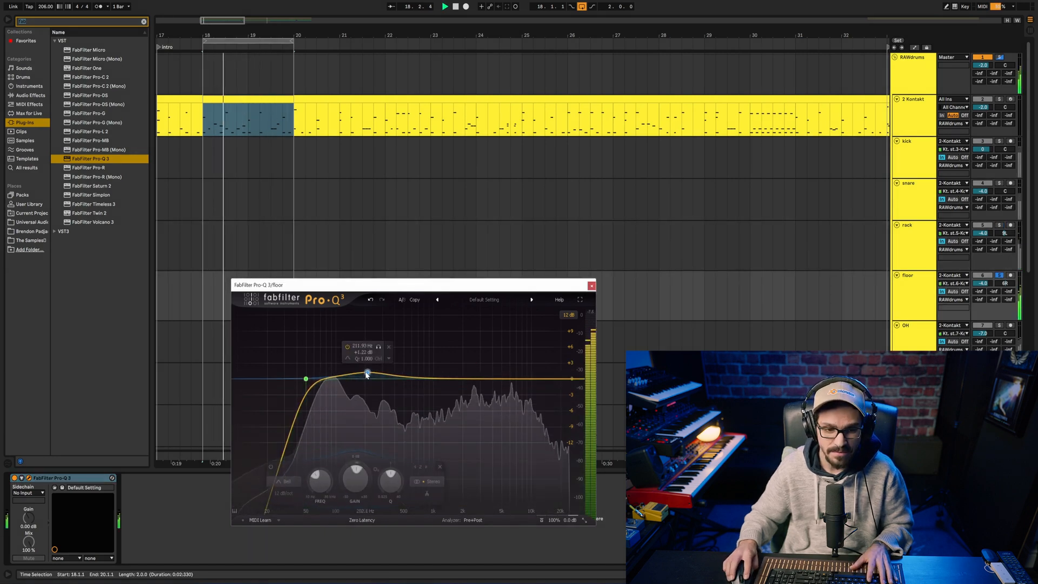
{"action": "left_click_drag", "start_coordinate": [403, 481], "coordinate": [402, 457]}
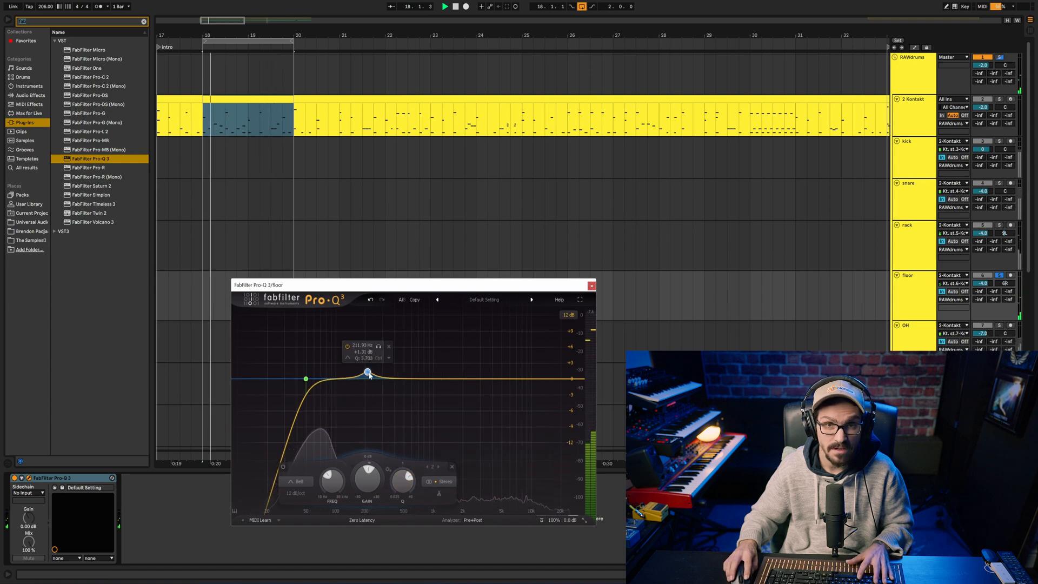
{"action": "left_click_drag", "start_coordinate": [369, 374], "coordinate": [370, 361]}
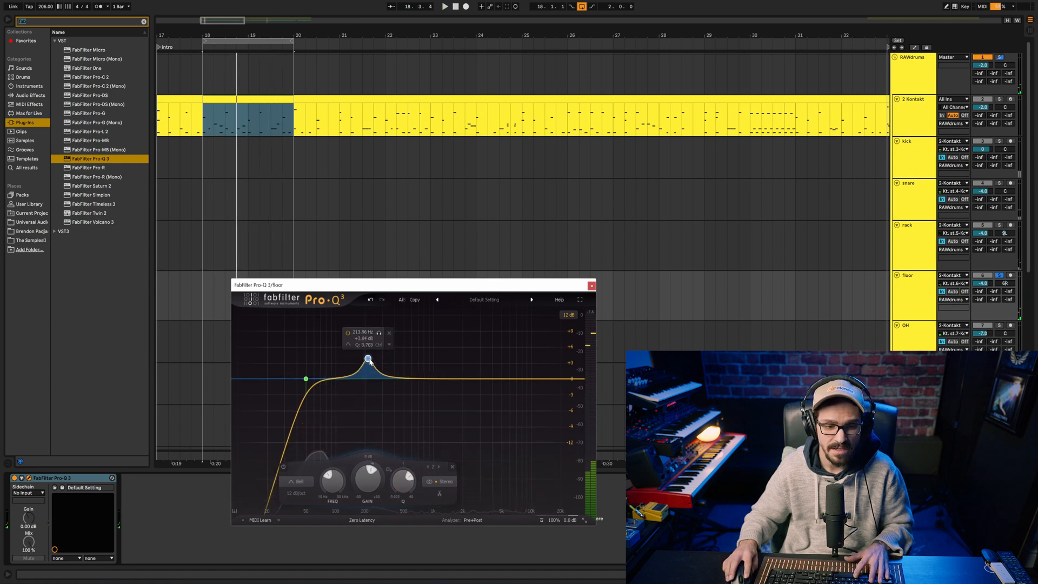
{"action": "left_click", "coordinate": [298, 493]}
{"action": "left_click", "coordinate": [307, 514]}
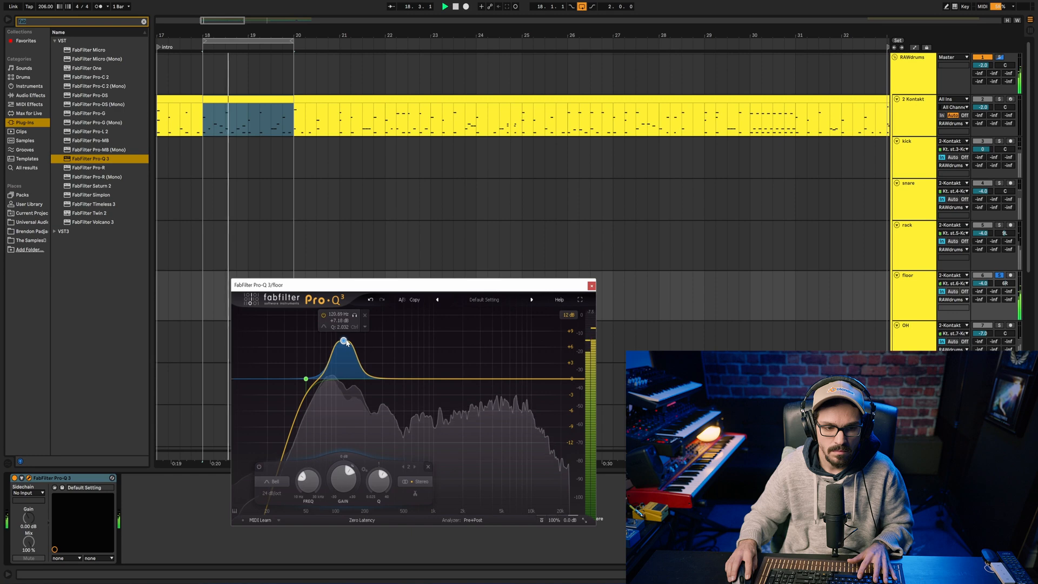
{"action": "left_click_drag", "start_coordinate": [343, 344], "coordinate": [334, 350]}
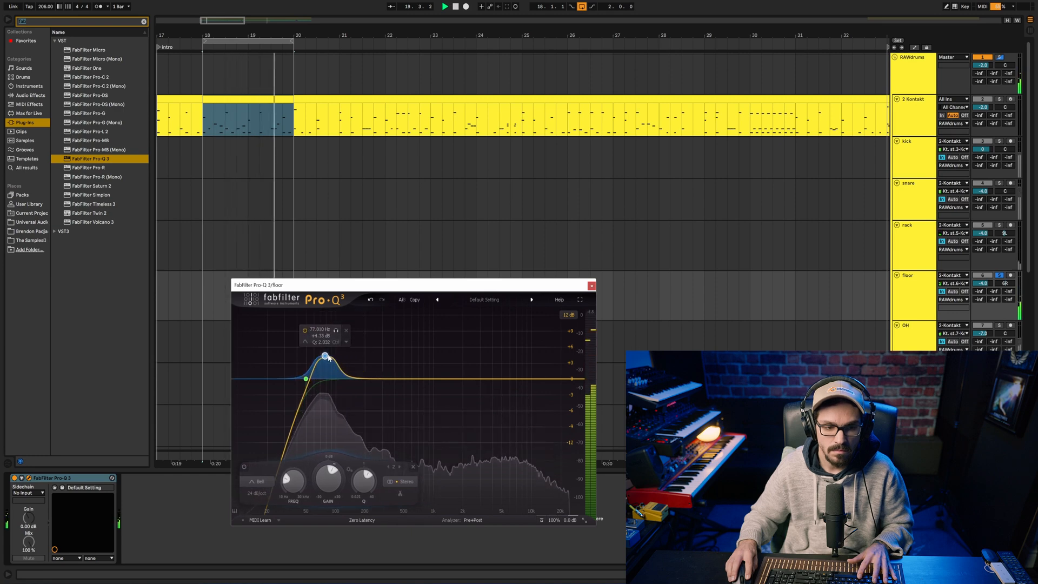
{"action": "key", "text": "space"}
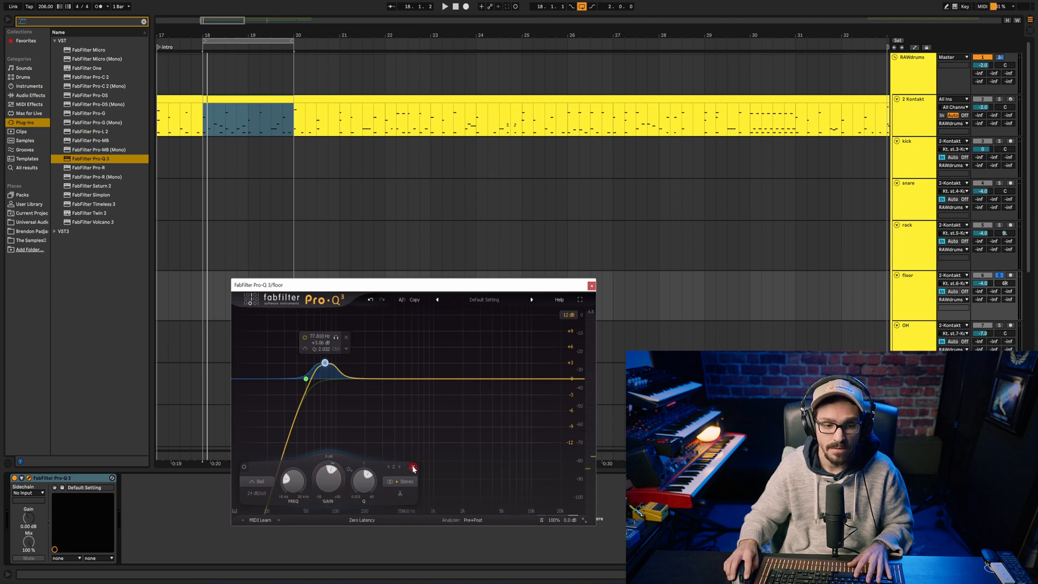
Add an upper-mid bell boost to the floor track's EQ at about 1.7 kHz with +2.65 dB gain and a Q of about 2.
{"action": "double_click", "coordinate": [442, 365]}
{"action": "key", "text": "space"}
{"action": "mouse_move", "coordinate": [444, 369]}
{"action": "left_mouse_down"}
{"action": "mouse_move", "coordinate": [463, 339]}
{"action": "mouse_move", "coordinate": [456, 355]}
{"action": "left_mouse_up"}
{"action": "left_click_drag", "start_coordinate": [451, 496], "coordinate": [451, 506]}
{"action": "key", "text": "space"}
Add a 24 dB/oct low-mid bell to the floor track's EQ and dip it to about -3.2 dB.
{"action": "left_click", "coordinate": [386, 379]}
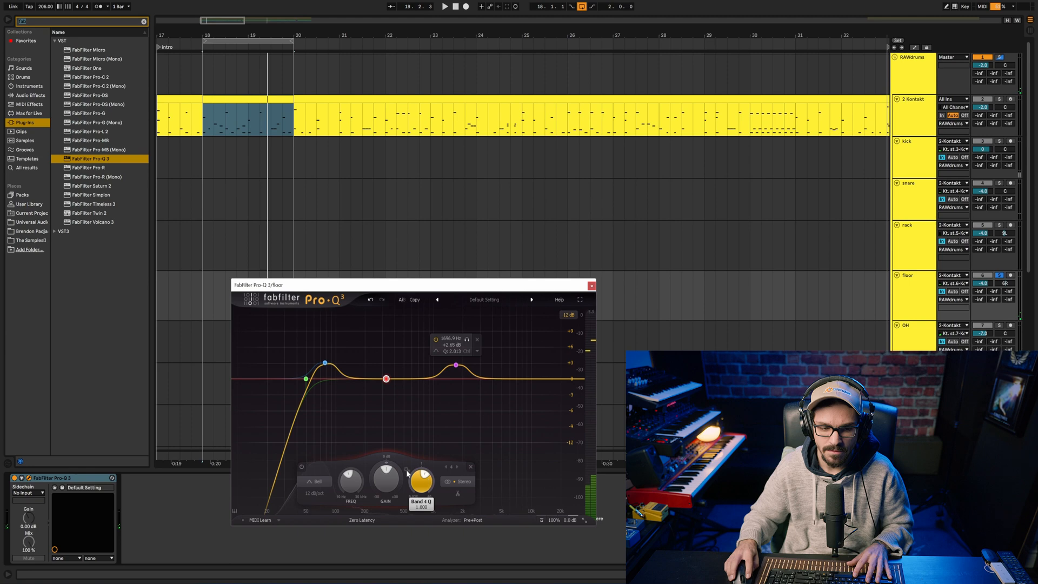
{"action": "left_click", "coordinate": [314, 493]}
{"action": "left_click", "coordinate": [330, 513]}
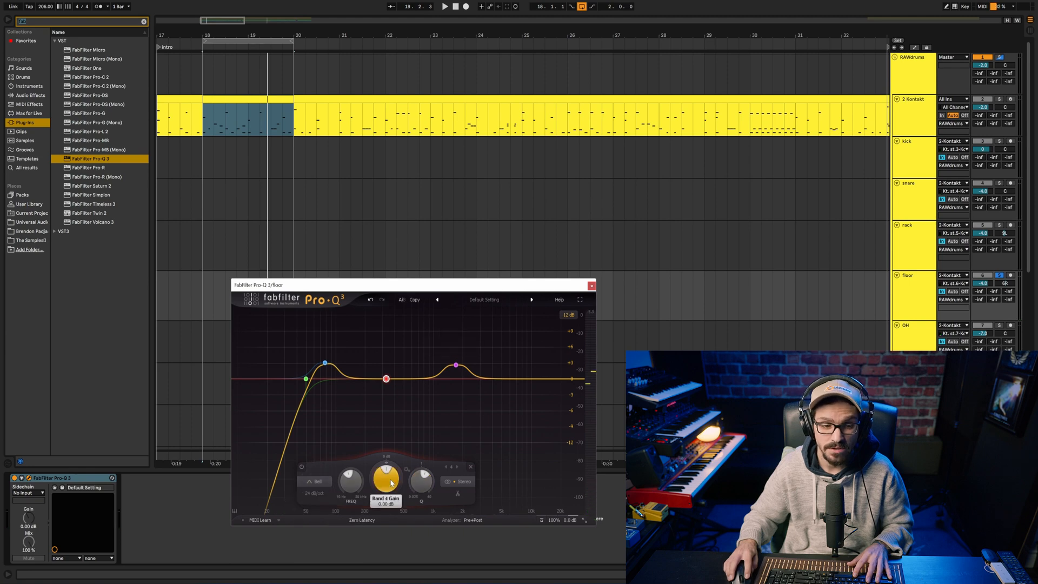
{"action": "key", "text": "space"}
{"action": "mouse_move", "coordinate": [386, 393]}
{"action": "left_mouse_down"}
{"action": "mouse_move", "coordinate": [385, 346]}
{"action": "mouse_move", "coordinate": [396, 340]}
{"action": "mouse_move", "coordinate": [395, 396]}
{"action": "left_mouse_up"}
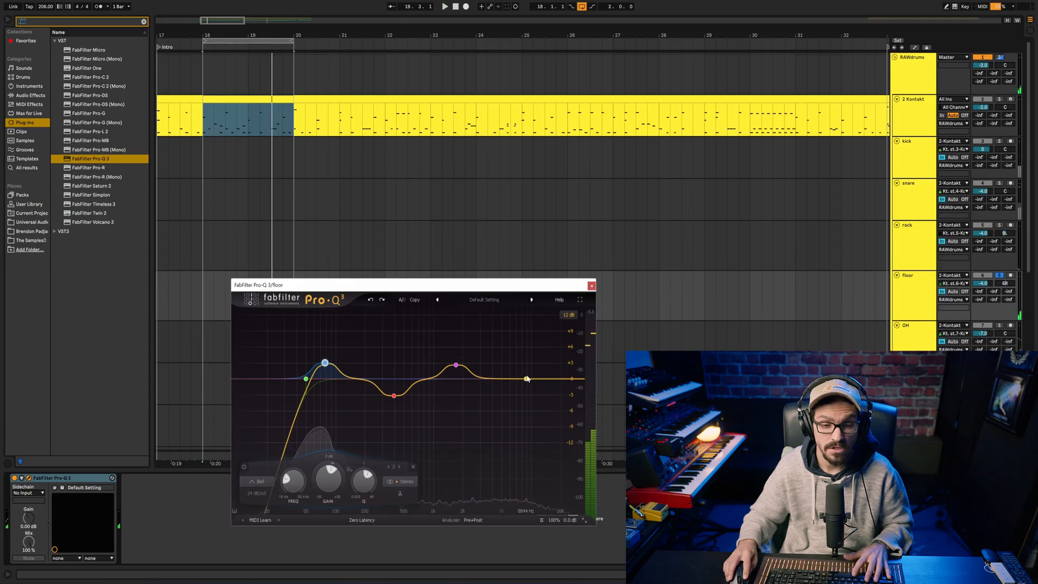
Add a 12 dB/oct high shelf of about +3 dB near 3 kHz to the floor track's EQ and close the plug-in window.
{"action": "left_click_drag", "start_coordinate": [528, 379], "coordinate": [529, 369]}
{"action": "left_click", "coordinate": [371, 299]}
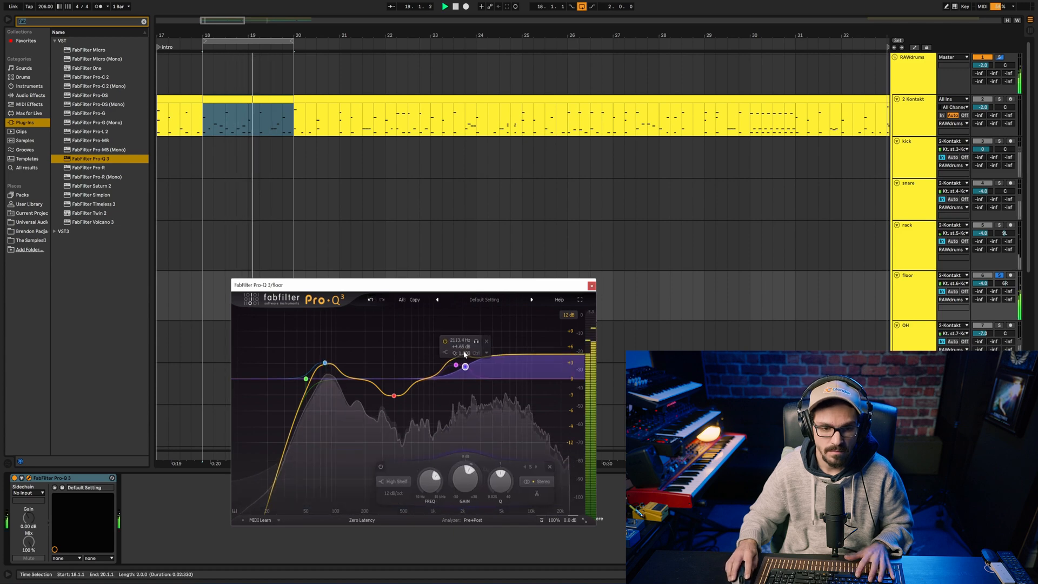
{"action": "left_click_drag", "start_coordinate": [464, 354], "coordinate": [484, 375]}
{"action": "left_click", "coordinate": [592, 286]}
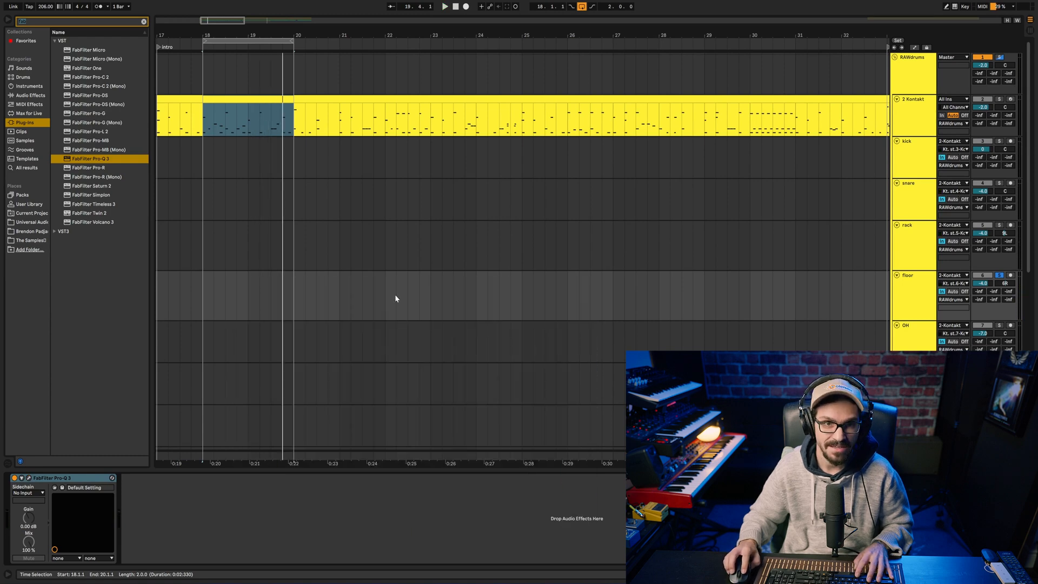
Set the attack to about 4 on the floor track's Distressor and try other release settings during playback.
{"action": "left_click", "coordinate": [202, 156]}
{"action": "scroll", "coordinate": [156, 188], "scroll_direction": "left", "scroll_amount": 2}
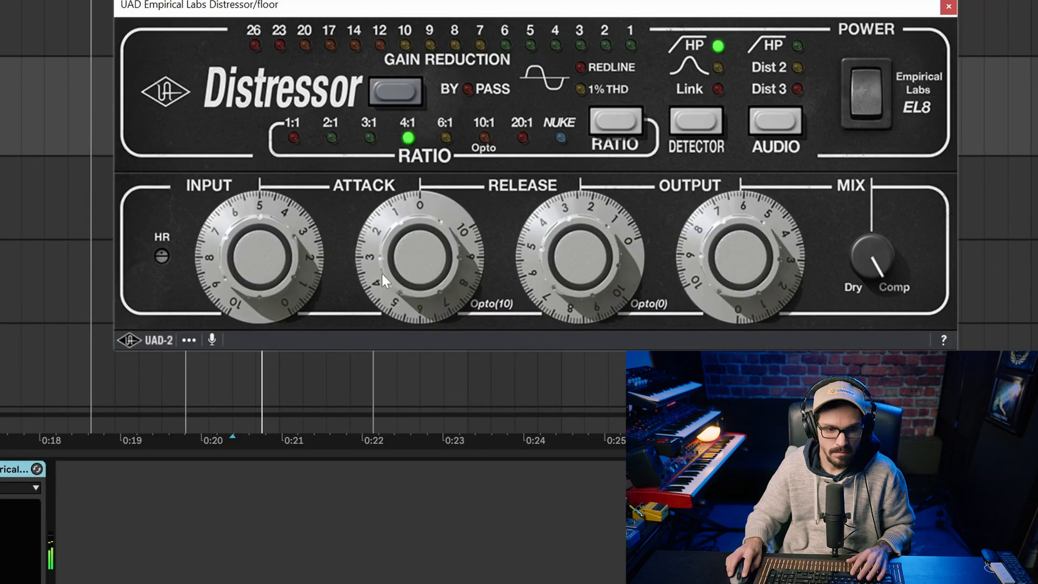
{"action": "scroll", "coordinate": [411, 251], "scroll_direction": "up", "scroll_amount": 5}
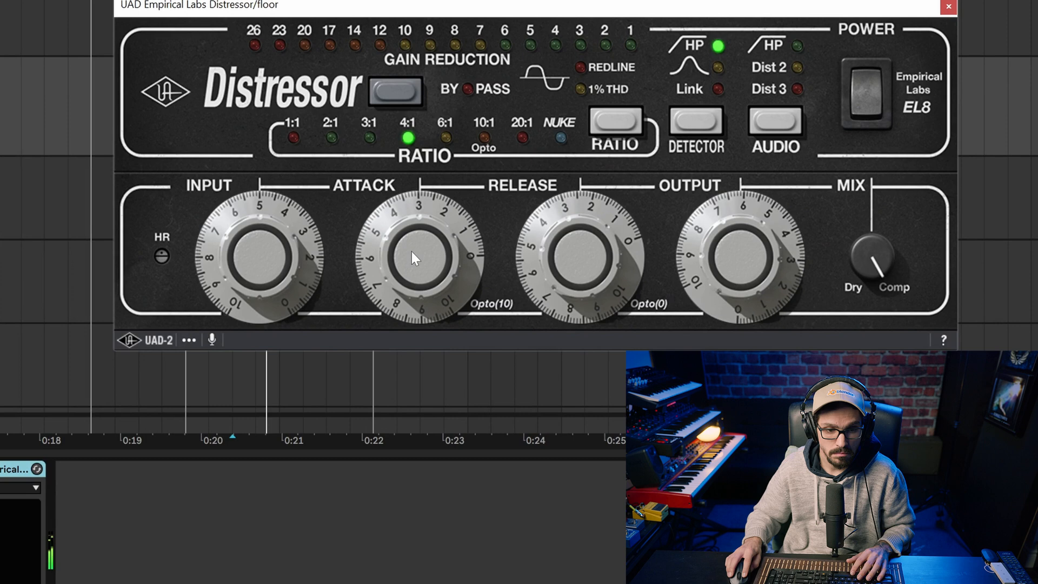
{"action": "scroll", "coordinate": [416, 251], "scroll_direction": "up", "scroll_amount": 1}
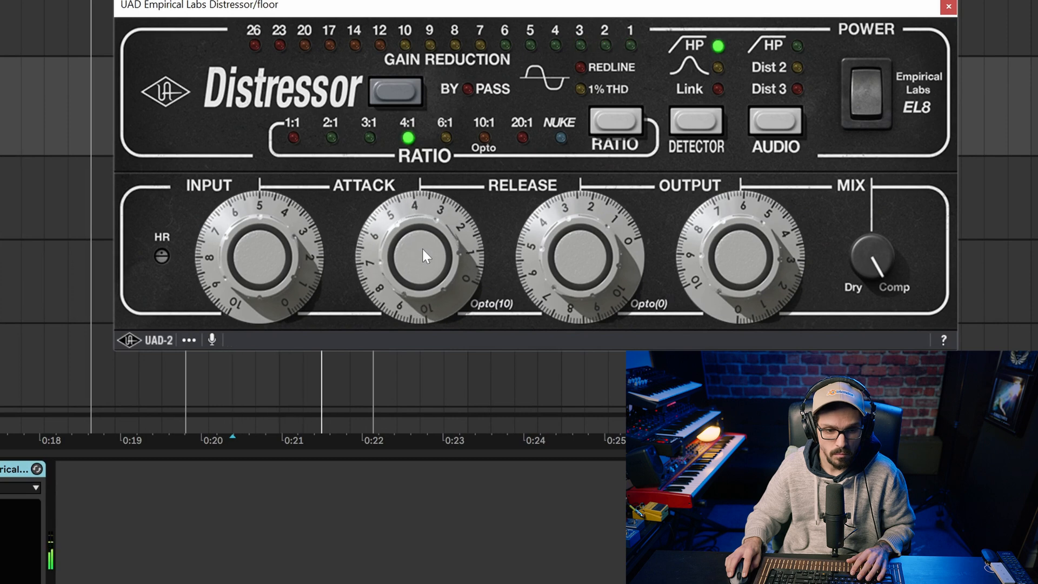
{"action": "scroll", "coordinate": [422, 248], "scroll_direction": "up", "scroll_amount": 1}
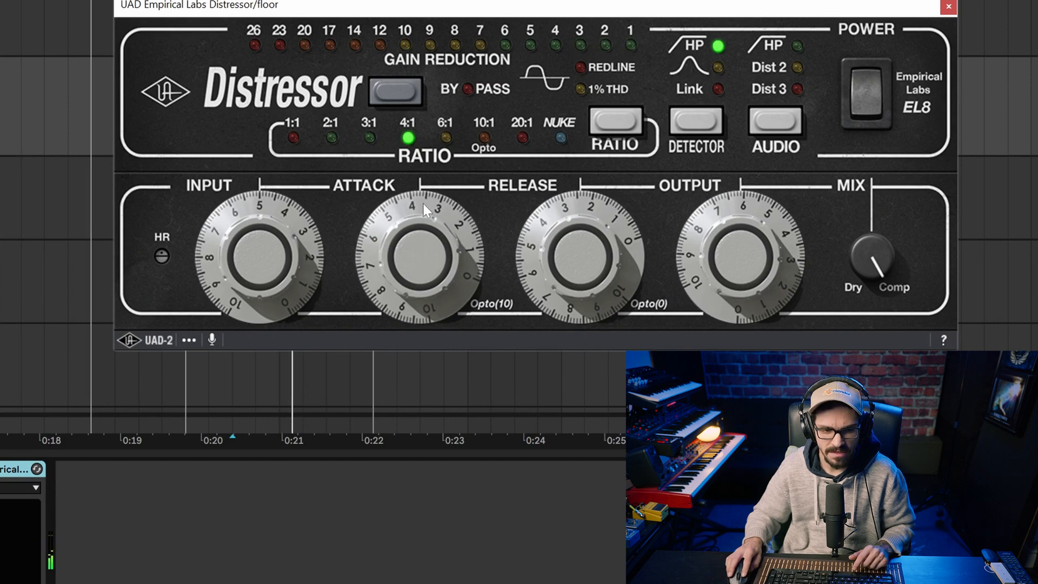
{"action": "scroll", "coordinate": [559, 242], "scroll_direction": "down", "scroll_amount": 3}
{"action": "scroll", "coordinate": [586, 242], "scroll_direction": "up", "scroll_amount": 3}
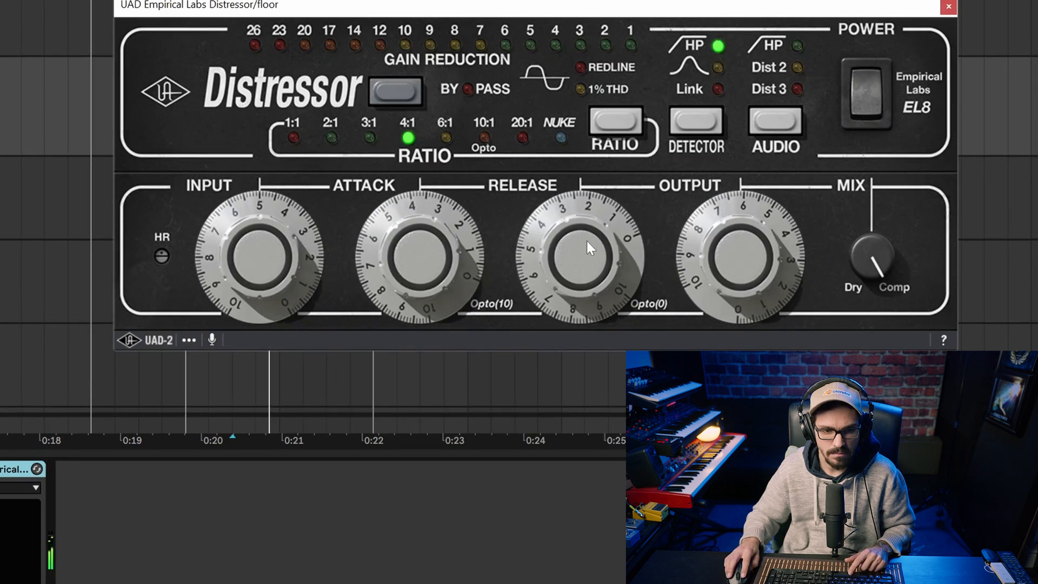
{"action": "scroll", "coordinate": [563, 238], "scroll_direction": "up", "scroll_amount": 3}
{"action": "scroll", "coordinate": [565, 238], "scroll_direction": "down", "scroll_amount": 3}
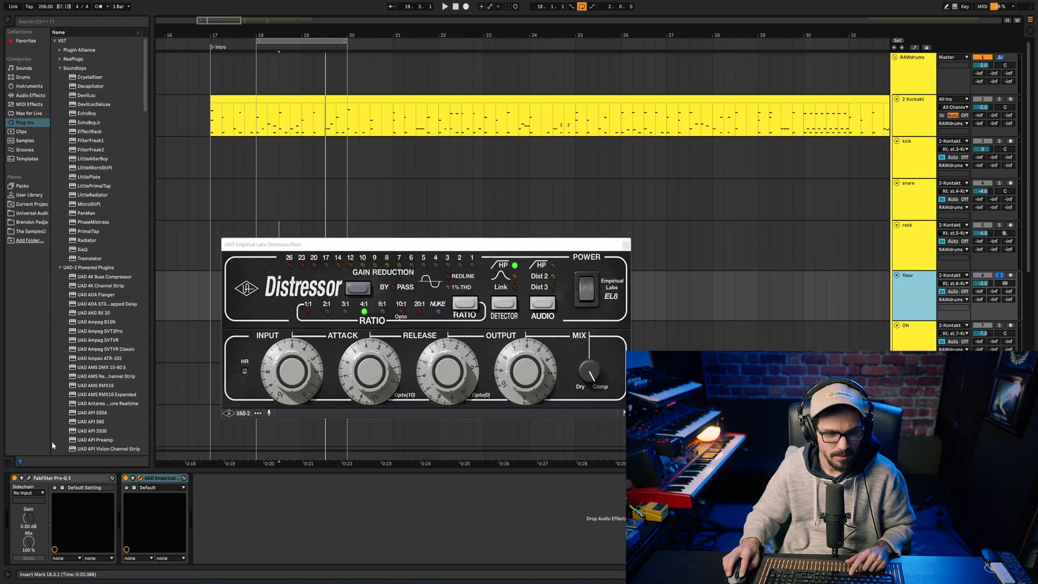
Reopen the floor track's Pro-Q 3 and select its low bell boost for review.
{"action": "left_click", "coordinate": [29, 478]}
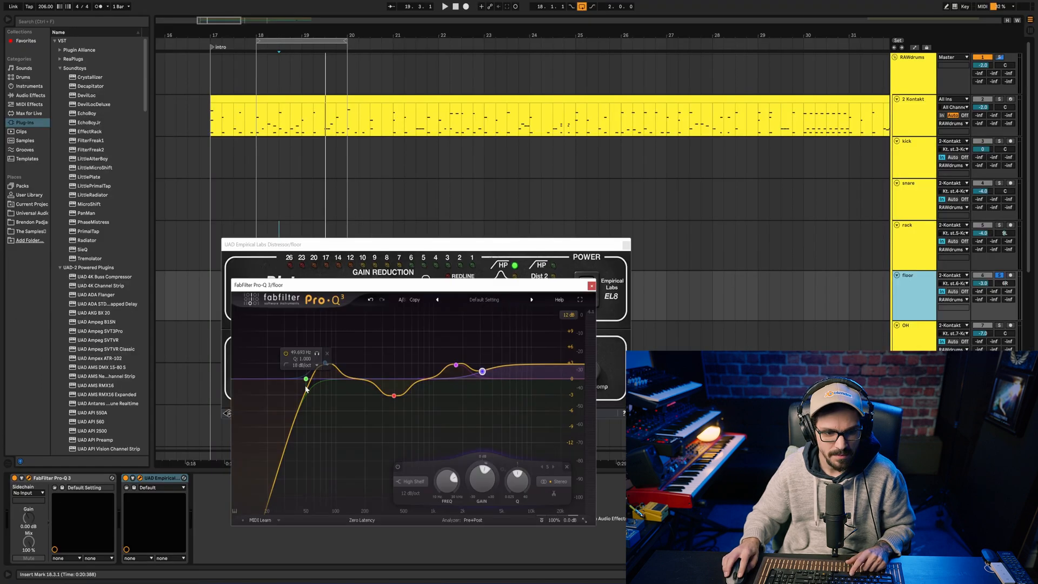
{"action": "left_click", "coordinate": [325, 363]}
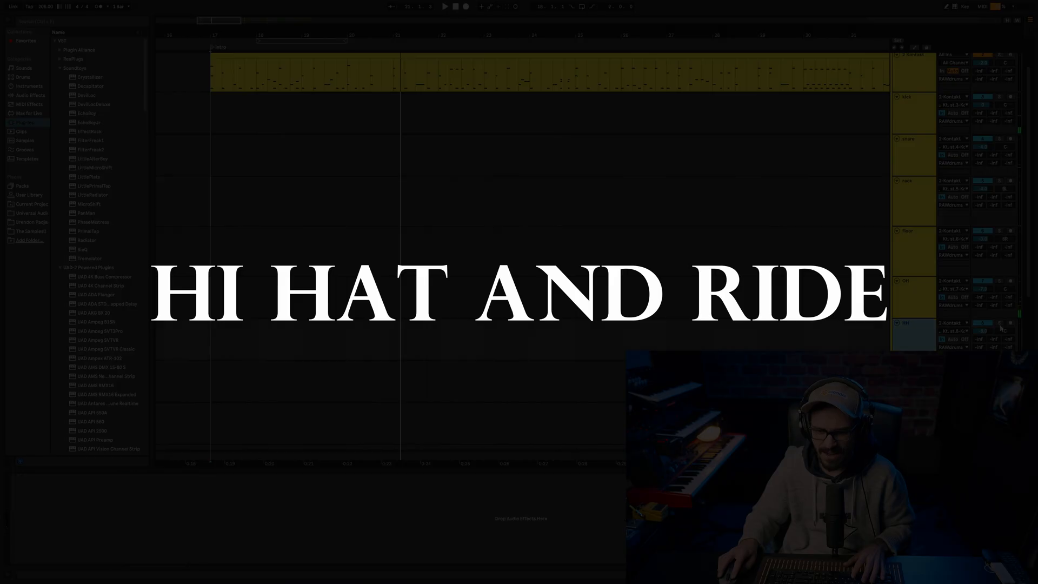